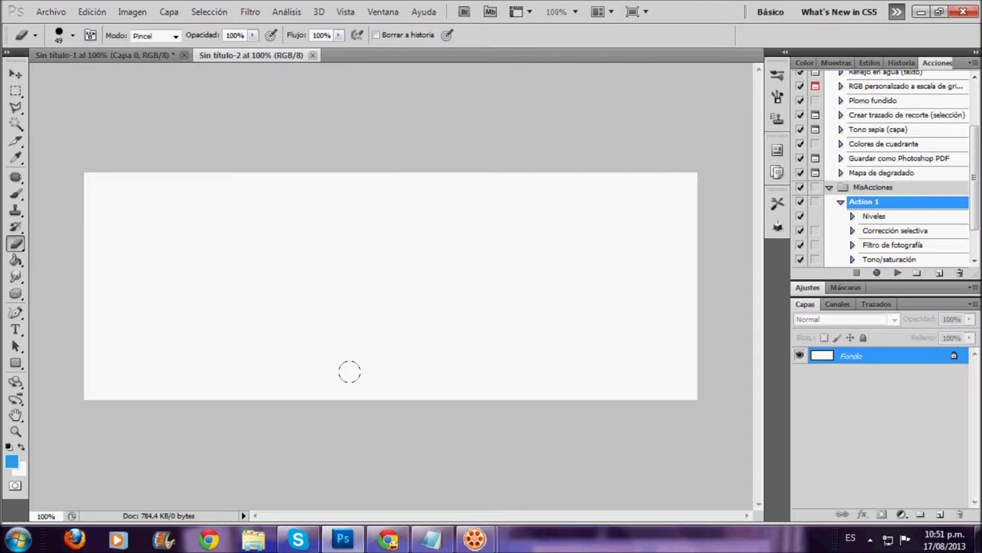
- Review the tutorial notes in Notepad, then return to Photoshop
{"action": "mouse_move", "coordinate": [432, 539]}
{"action": "left_click", "coordinate": [396, 492]}
{"action": "left_click_drag", "start_coordinate": [637, 197], "coordinate": [548, 182]}
{"action": "left_click", "coordinate": [344, 272]}
{"action": "left_click", "coordinate": [114, 153]}
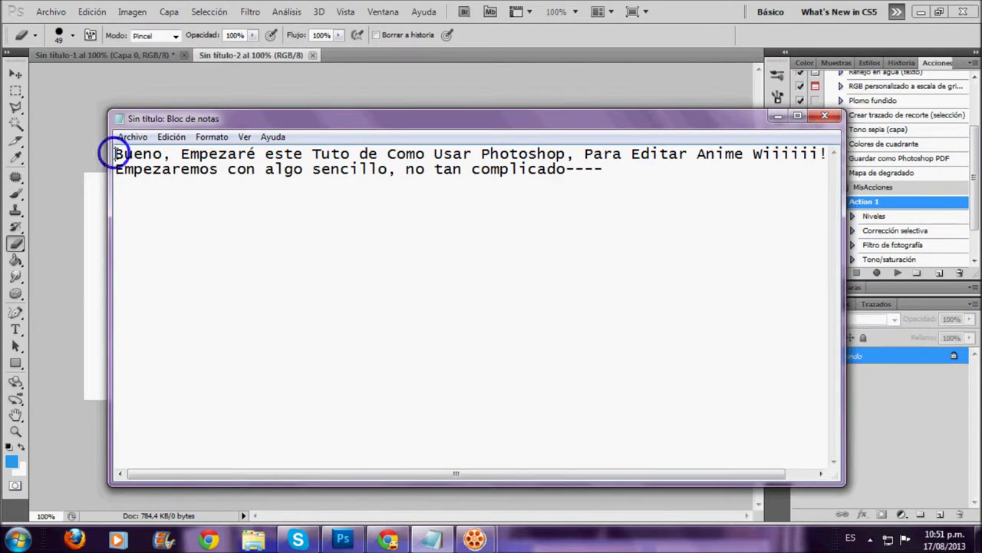
{"action": "mouse_move", "coordinate": [115, 153]}
{"action": "left_mouse_down"}
{"action": "mouse_move", "coordinate": [547, 170]}
{"action": "mouse_move", "coordinate": [661, 156]}
{"action": "mouse_move", "coordinate": [826, 157]}
{"action": "mouse_move", "coordinate": [465, 181]}
{"action": "mouse_move", "coordinate": [166, 187]}
{"action": "mouse_move", "coordinate": [146, 179]}
{"action": "mouse_move", "coordinate": [506, 182]}
{"action": "mouse_move", "coordinate": [621, 198]}
{"action": "left_mouse_up"}
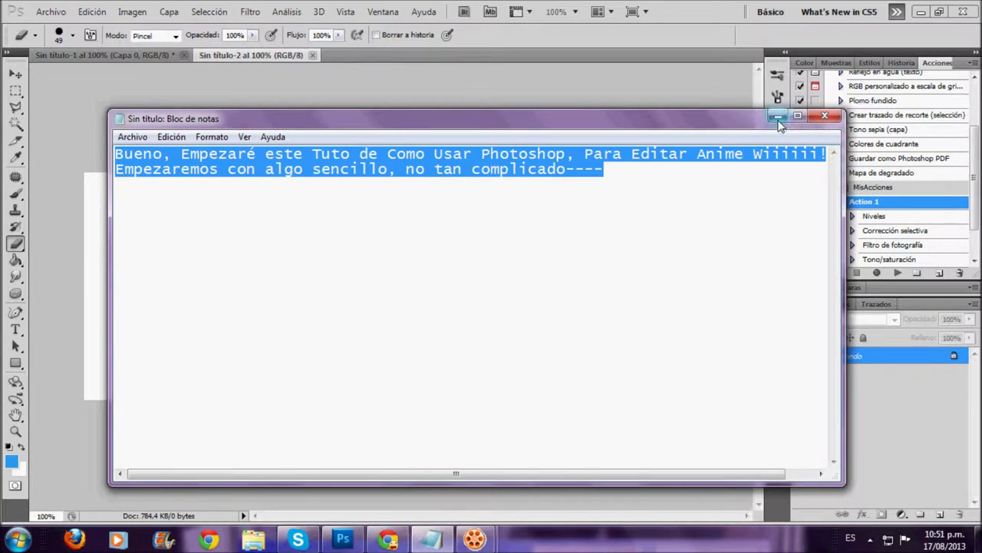
{"action": "left_click", "coordinate": [777, 115]}
- Place the 1232_render_Sans_titre_2 render from the Anime\png folder into the banner
{"action": "left_click", "coordinate": [51, 11]}
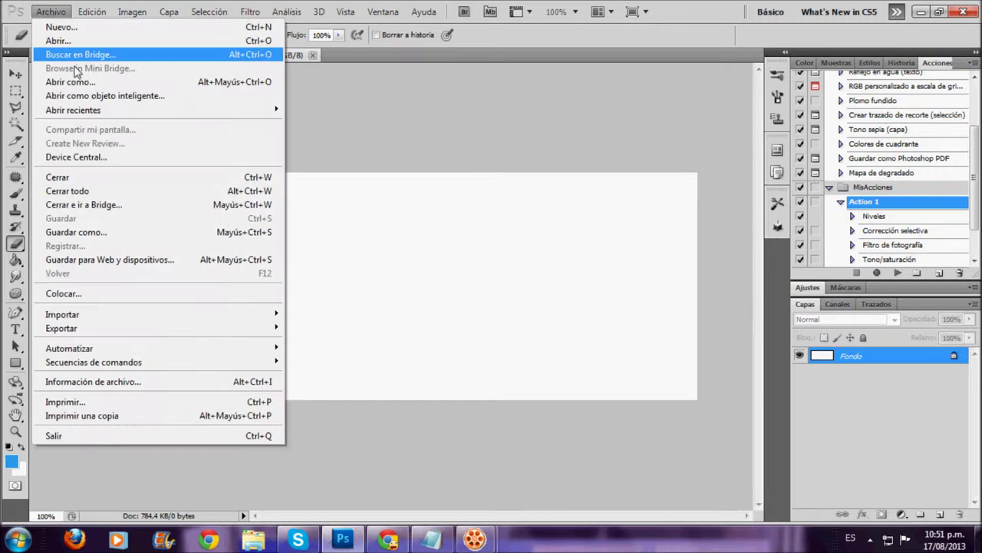
{"action": "left_click", "coordinate": [92, 293]}
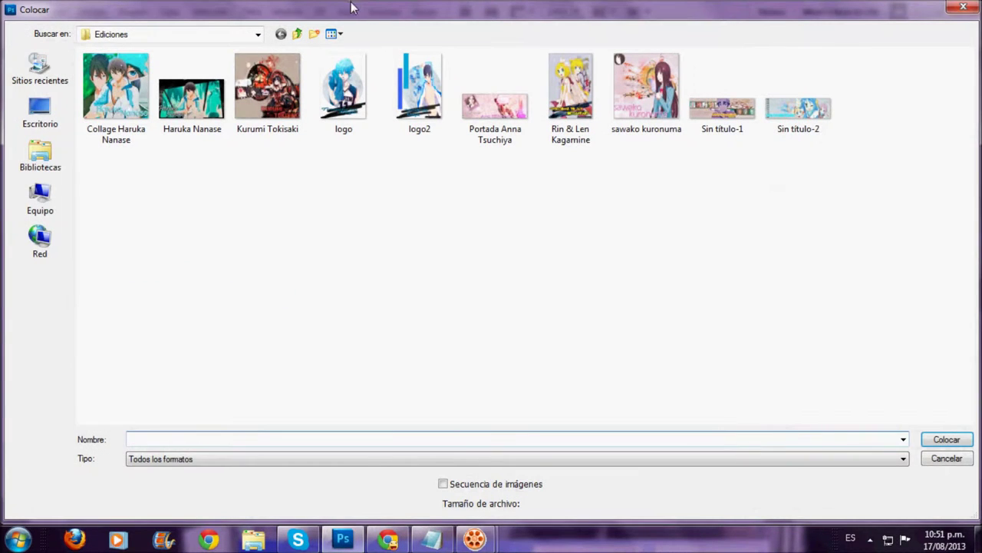
{"action": "left_click", "coordinate": [297, 34]}
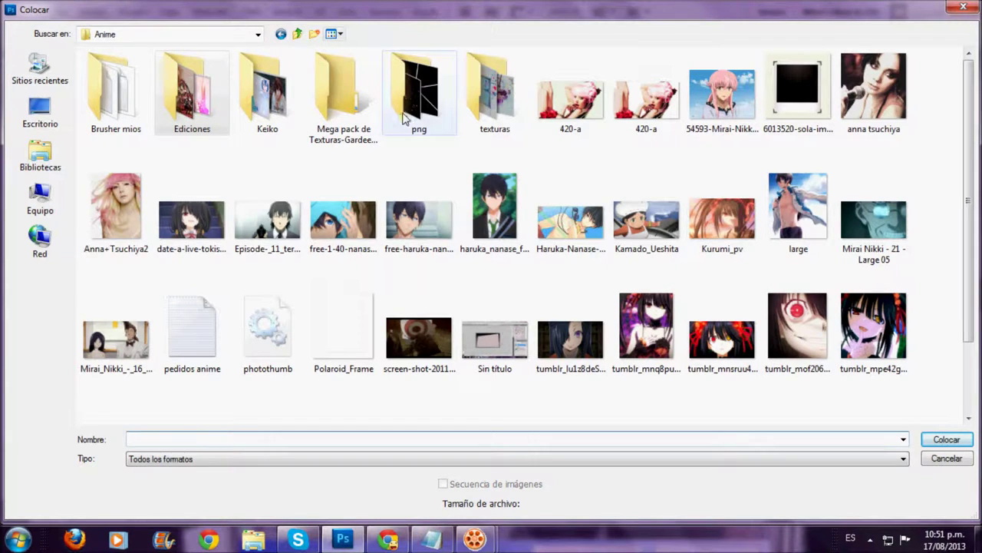
{"action": "left_click", "coordinate": [408, 87]}
{"action": "double_click", "coordinate": [421, 99]}
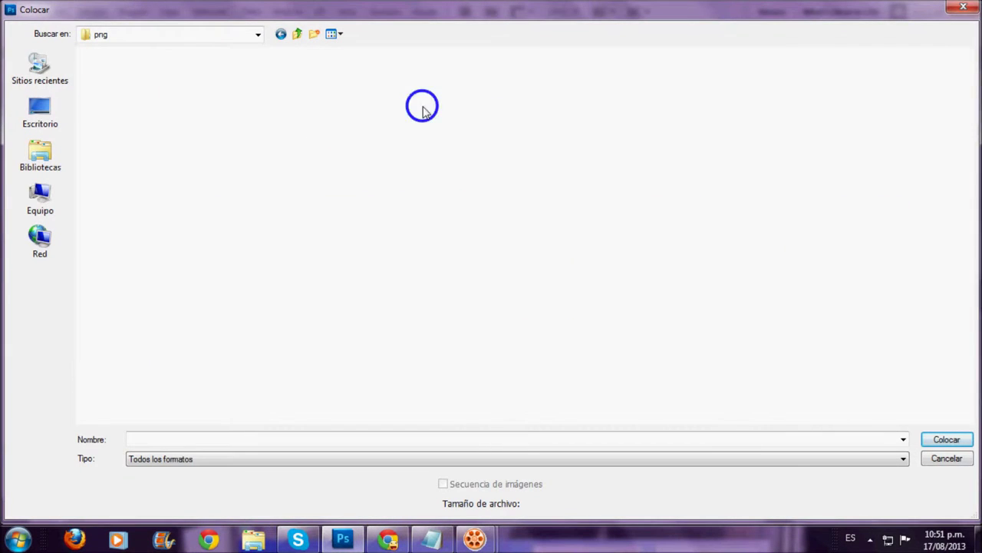
{"action": "type", "text": "p"}
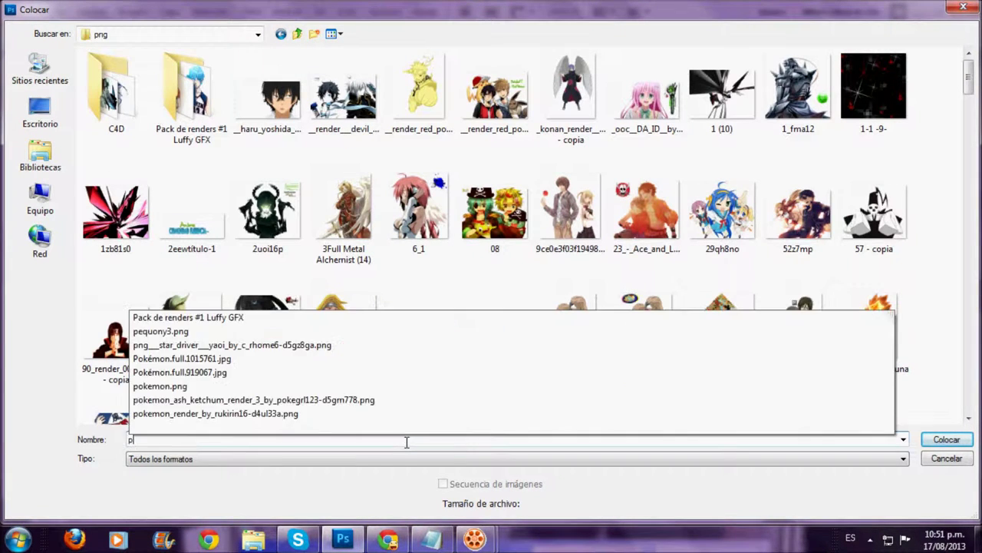
{"action": "type", "text": "ok"}
{"action": "key", "text": "Down"}
{"action": "key", "text": "Down"}
{"action": "key", "text": "Down"}
{"action": "key", "text": "Down"}
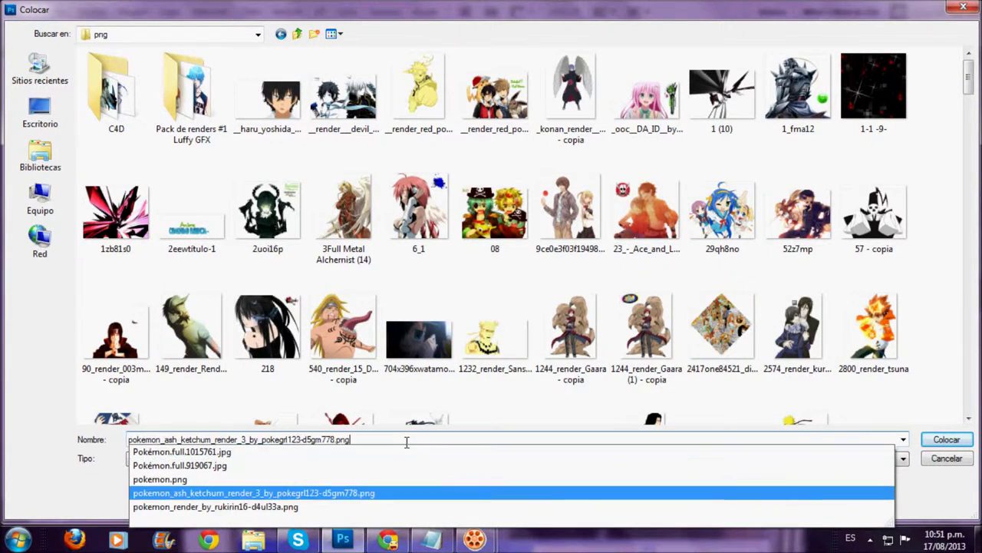
{"action": "key", "text": "Down"}
{"action": "key", "text": "BackSpace"}
{"action": "key", "text": "BackSpace"}
{"action": "key", "text": "BackSpace"}
{"action": "key", "text": "BackSpace"}
{"action": "key", "text": "BackSpace"}
{"action": "key", "text": "BackSpace"}
{"action": "key", "text": "BackSpace"}
{"action": "key", "text": "BackSpace"}
{"action": "key", "text": "BackSpace"}
{"action": "key", "text": "BackSpace"}
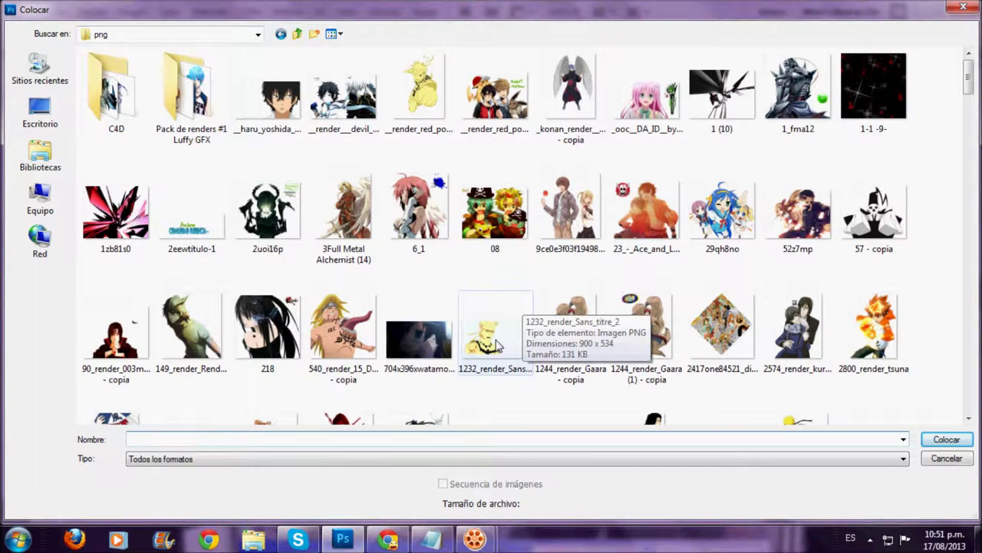
{"action": "double_click", "coordinate": [495, 347]}
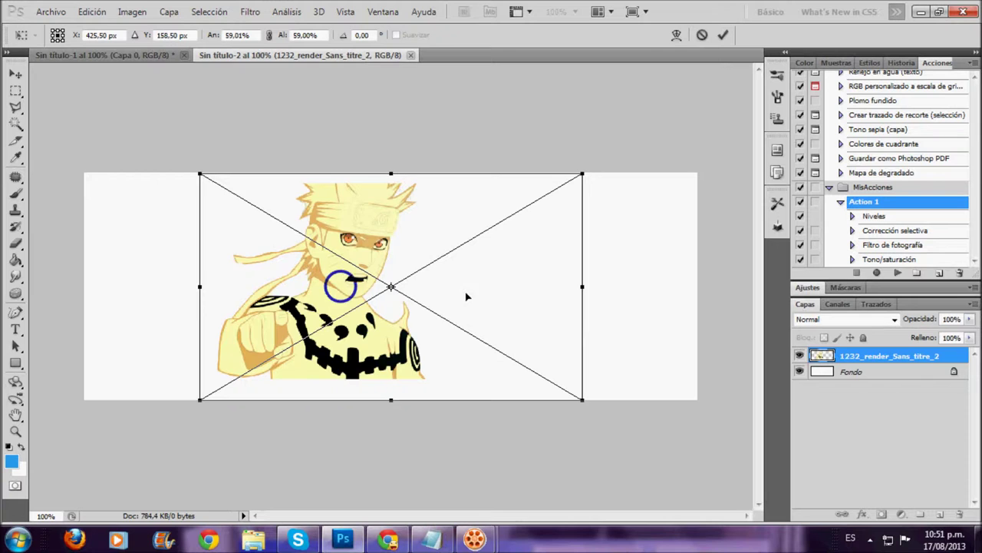
- Enlarge the render, flip it horizontally and fix it at the banner's right end
{"action": "left_click_drag", "start_coordinate": [366, 395], "coordinate": [410, 368]}
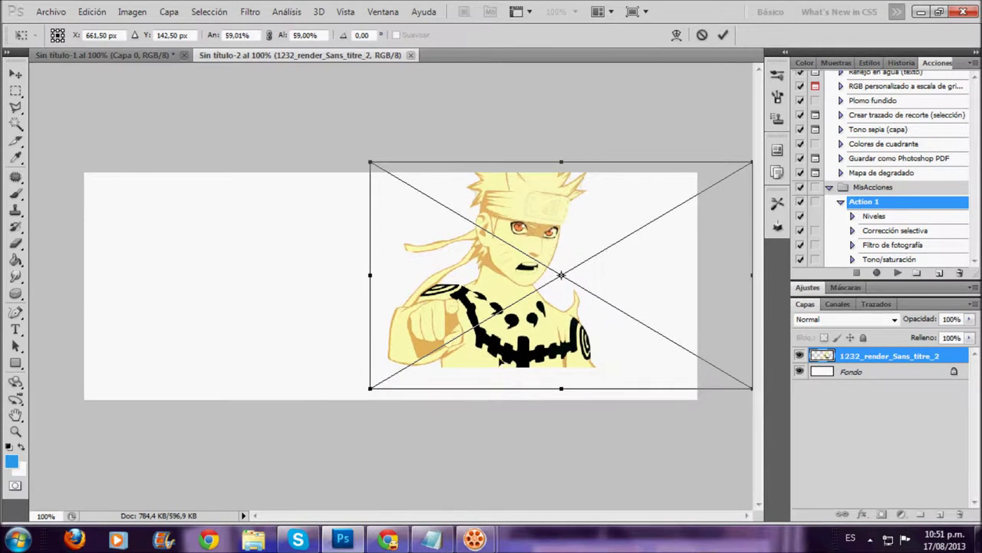
{"action": "left_click_drag", "start_coordinate": [561, 392], "coordinate": [561, 435]}
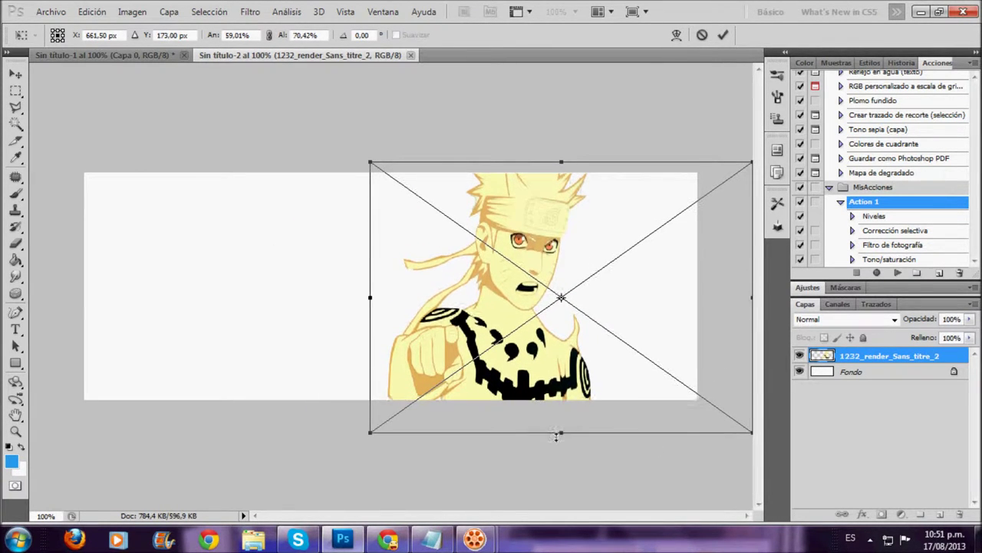
{"action": "right_click", "coordinate": [539, 260]}
{"action": "left_click", "coordinate": [595, 492]}
{"action": "mouse_move", "coordinate": [619, 330]}
{"action": "left_mouse_down"}
{"action": "mouse_move", "coordinate": [562, 332]}
{"action": "mouse_move", "coordinate": [578, 327]}
{"action": "left_mouse_up"}
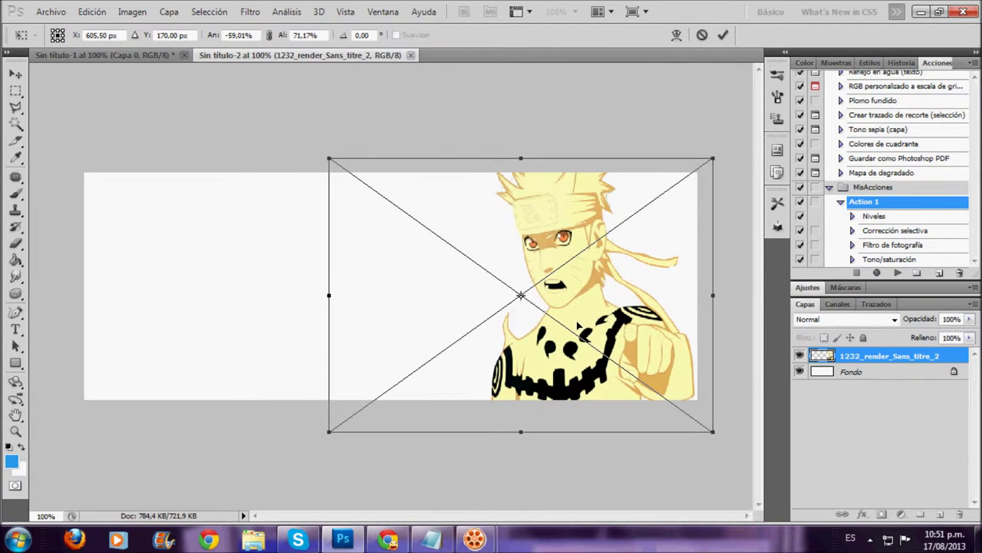
{"action": "key", "text": "Return"}
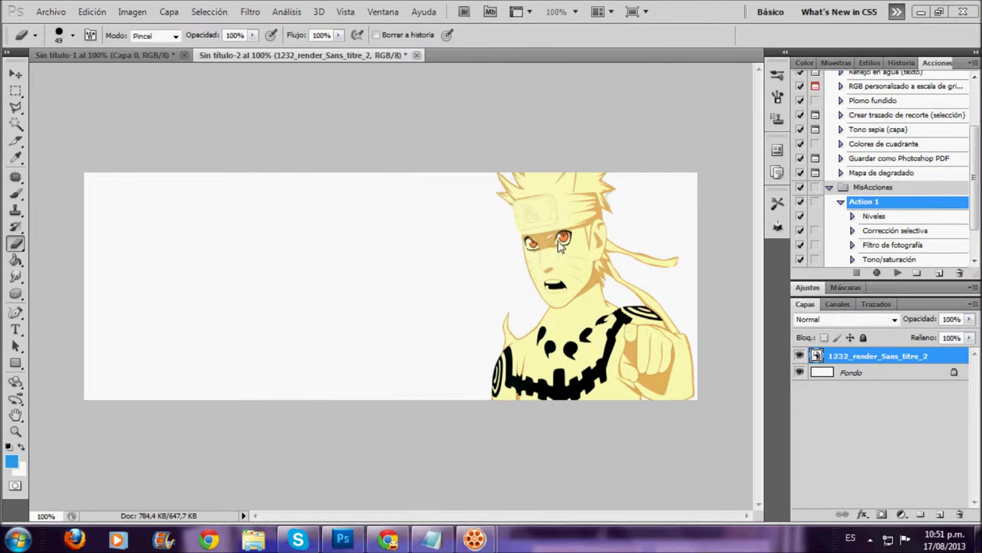
{"action": "left_click", "coordinate": [432, 543]}
{"action": "left_click", "coordinate": [641, 169]}
{"action": "type", "text": "Ponemos nuestro render, acontinuación"}
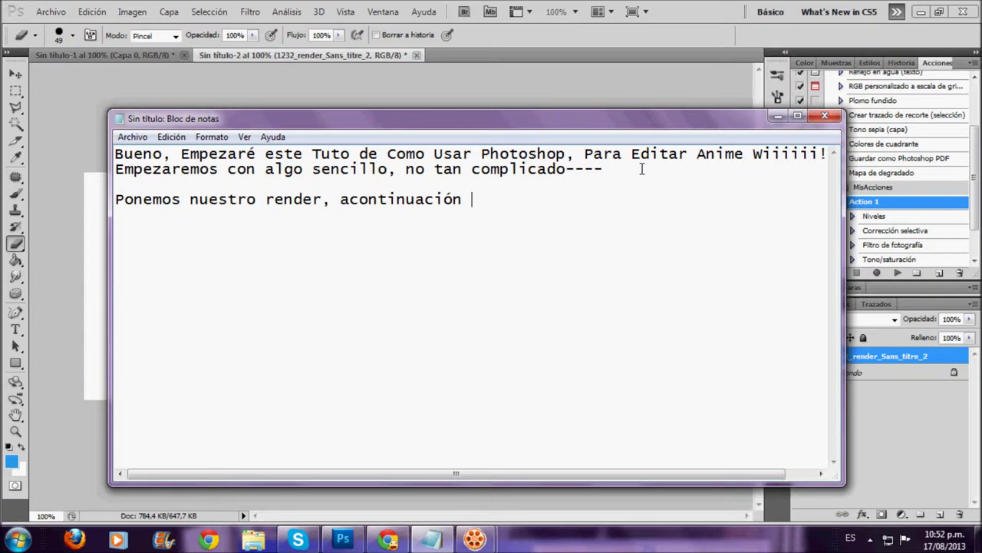
- Extend the note with 'colocamos una textura que más se adapte al render' and return to Photoshop
{"action": "left_click", "coordinate": [350, 201]}
{"action": "left_click", "coordinate": [499, 198]}
{"action": "type", "text": "colocamos una textura que más se ada"}
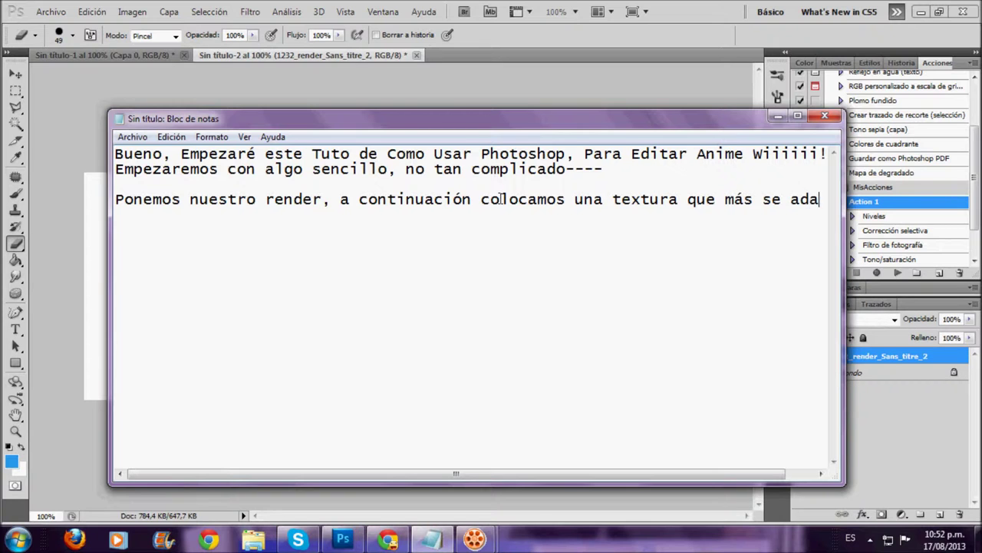
{"action": "type", "text": "pte al render"}
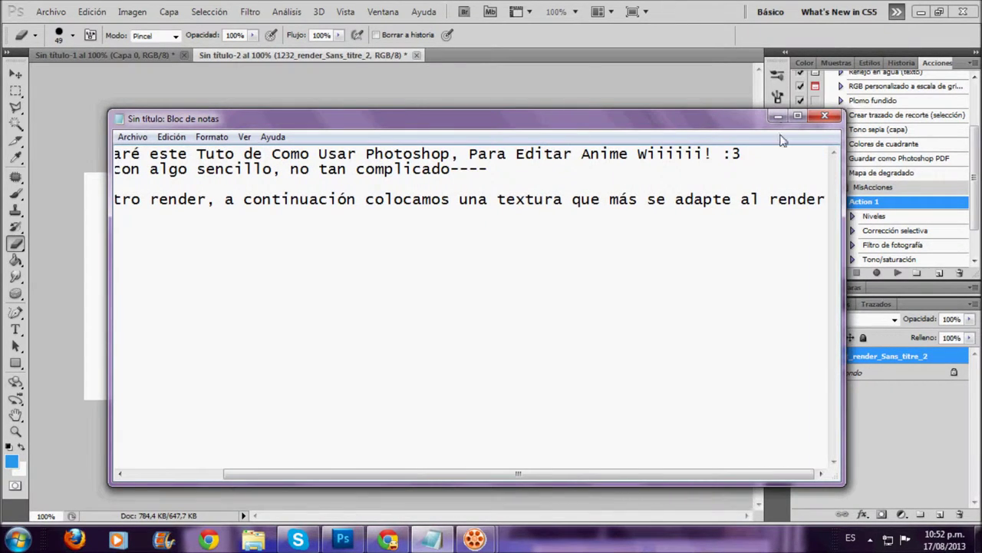
{"action": "left_click", "coordinate": [778, 116]}
{"action": "left_click", "coordinate": [852, 372]}
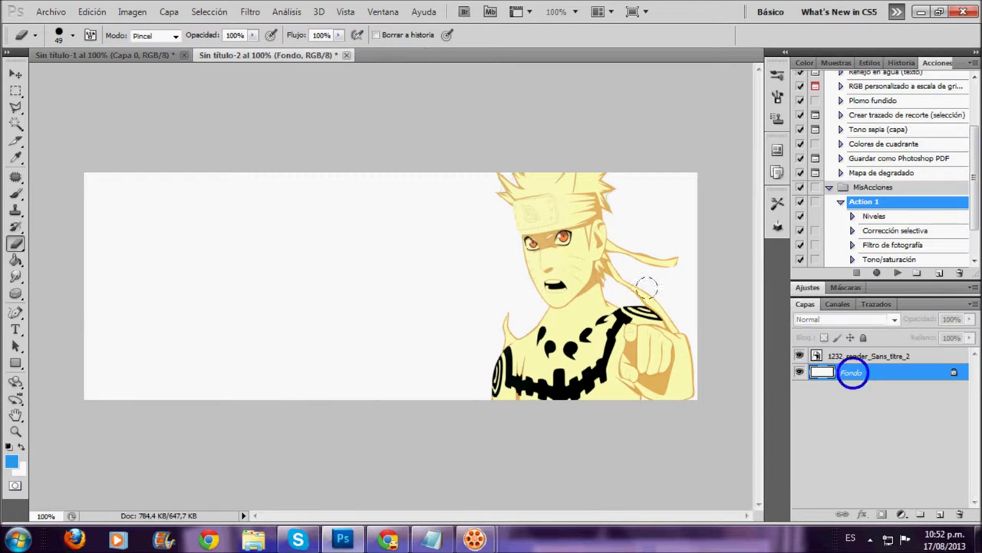
- Open the Place dialog on the Anime texturas folder
{"action": "left_click", "coordinate": [46, 11]}
{"action": "left_click", "coordinate": [100, 296]}
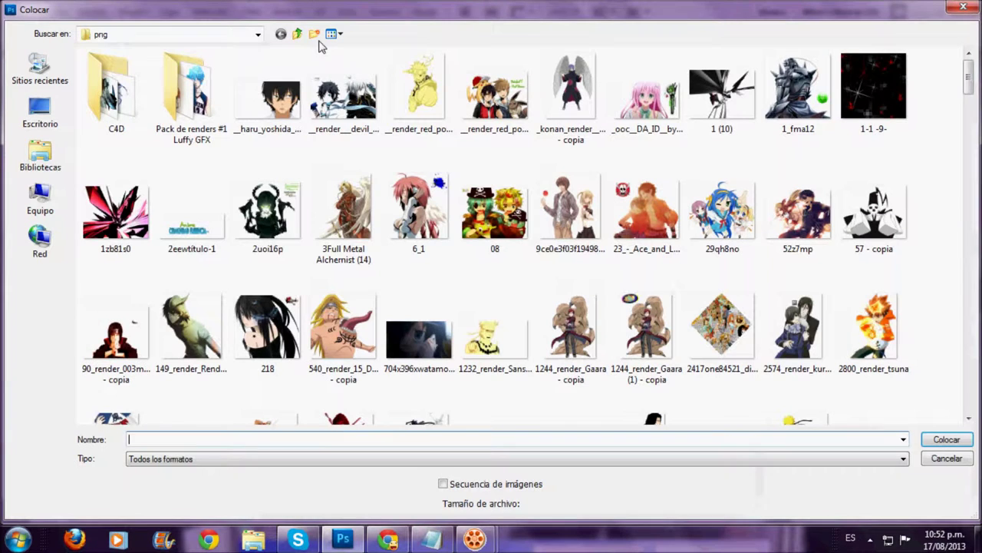
{"action": "left_click", "coordinate": [297, 34]}
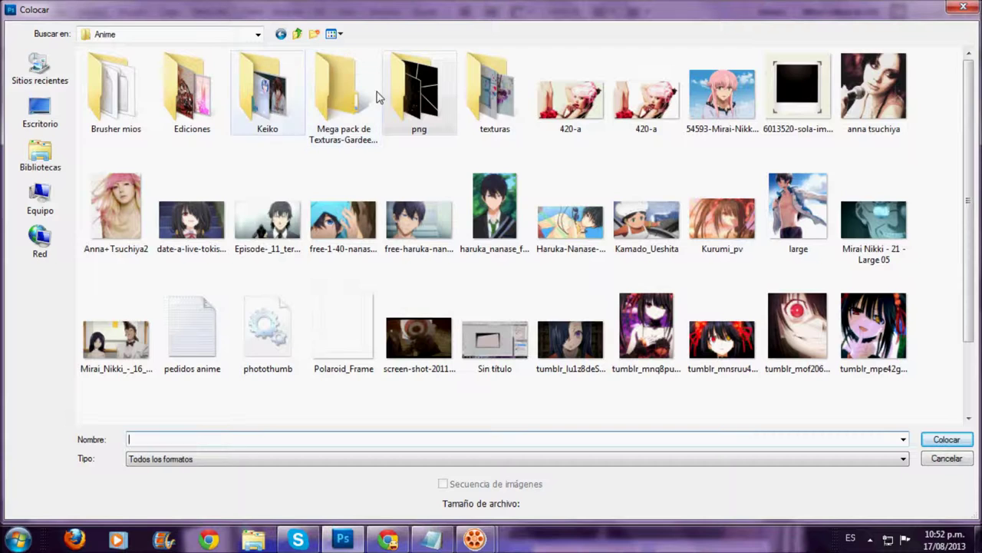
{"action": "left_click", "coordinate": [492, 92]}
{"action": "double_click", "coordinate": [498, 106]}
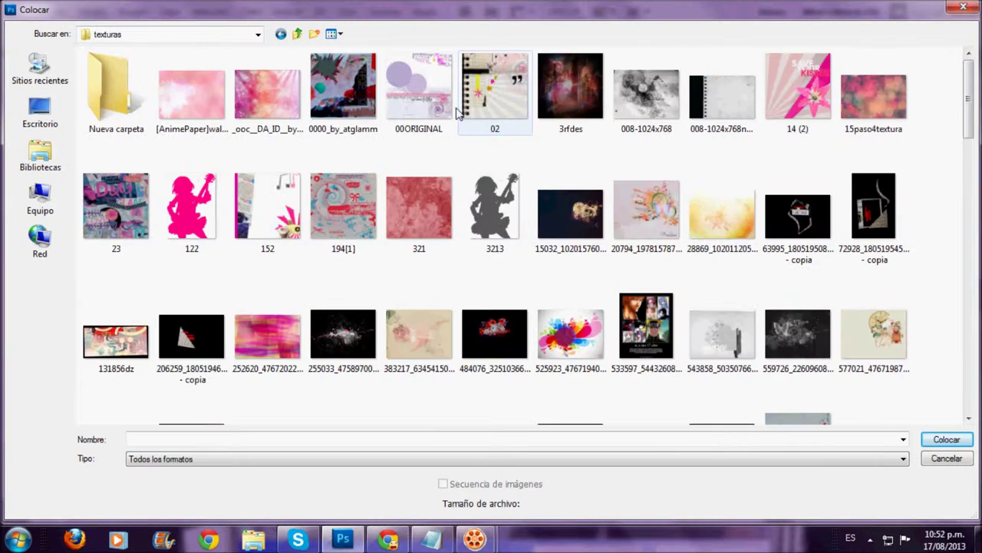
- Browse the textures and place the 28869 orange texture into the banner
{"action": "left_click", "coordinate": [369, 96]}
{"action": "key", "text": "Down"}
{"action": "key", "text": "Down"}
{"action": "key", "text": "Right"}
{"action": "key", "text": "Right"}
{"action": "key", "text": "Right"}
{"action": "key", "text": "Right"}
{"action": "key", "text": "Right"}
{"action": "key", "text": "Down"}
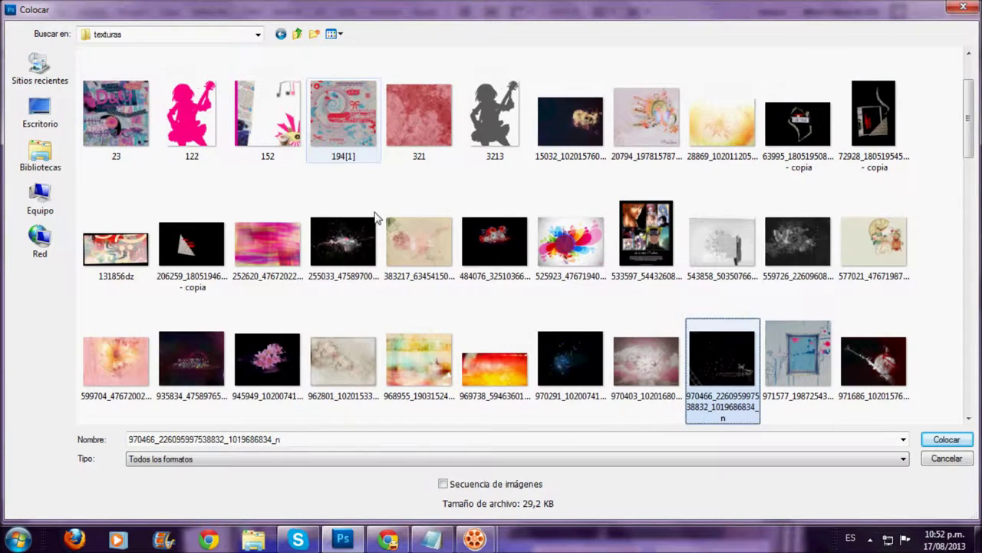
{"action": "key", "text": "Left"}
{"action": "key", "text": "Left"}
{"action": "key", "text": "Left"}
{"action": "key", "text": "Left"}
{"action": "key", "text": "Left"}
{"action": "key", "text": "Left"}
{"action": "key", "text": "Down"}
{"action": "key", "text": "Down"}
{"action": "key", "text": "Down"}
{"action": "key", "text": "Down"}
{"action": "key", "text": "Up"}
{"action": "key", "text": "Up"}
{"action": "key", "text": "Right"}
{"action": "key", "text": "Right"}
{"action": "key", "text": "Down"}
{"action": "key", "text": "Down"}
{"action": "key", "text": "Down"}
{"action": "key", "text": "Left"}
{"action": "key", "text": "Left"}
{"action": "key", "text": "Down"}
{"action": "key", "text": "Down"}
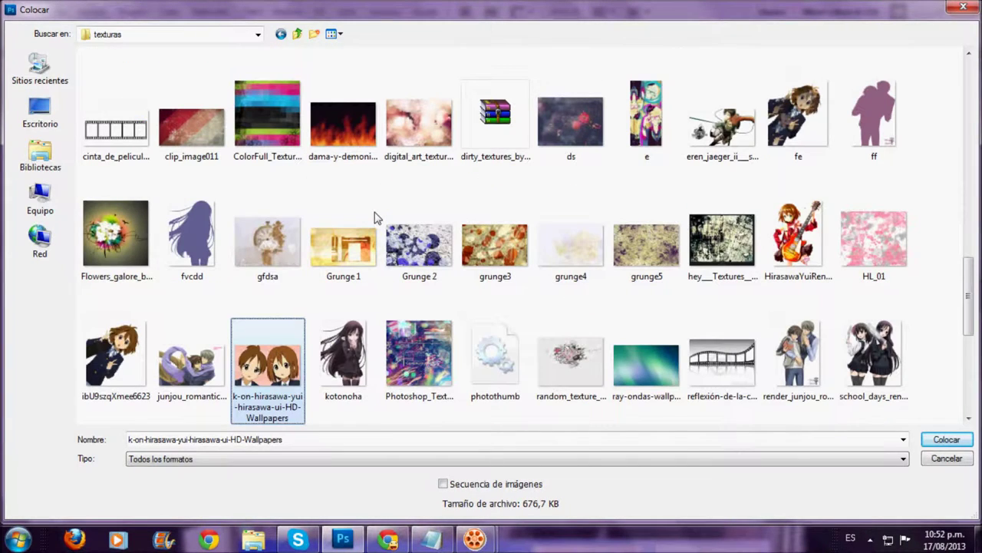
{"action": "key", "text": "Right"}
{"action": "key", "text": "Right"}
{"action": "key", "text": "Down"}
{"action": "key", "text": "Down"}
{"action": "key", "text": "Down"}
{"action": "key", "text": "Left"}
{"action": "key", "text": "Left"}
{"action": "key", "text": "Left"}
{"action": "key", "text": "Up"}
{"action": "key", "text": "Right"}
{"action": "key", "text": "Right"}
{"action": "key", "text": "Down"}
{"action": "key", "text": "Right"}
{"action": "key", "text": "Up"}
{"action": "key", "text": "Right"}
{"action": "key", "text": "Up"}
{"action": "key", "text": "Left"}
{"action": "key", "text": "Up"}
{"action": "key", "text": "Up"}
{"action": "key", "text": "Up"}
{"action": "key", "text": "Up"}
{"action": "key", "text": "Up"}
{"action": "key", "text": "Up"}
{"action": "key", "text": "Up"}
{"action": "key", "text": "Up"}
{"action": "key", "text": "Up"}
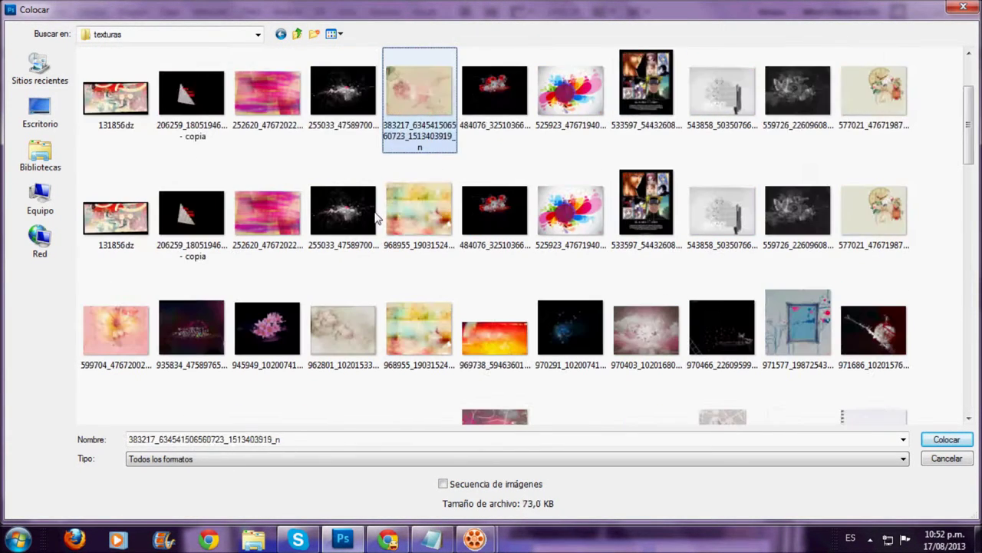
{"action": "key", "text": "Up"}
{"action": "key", "text": "Right"}
{"action": "key", "text": "Right"}
{"action": "key", "text": "Right"}
{"action": "key", "text": "Right"}
{"action": "key", "text": "Left"}
{"action": "key", "text": "Return"}
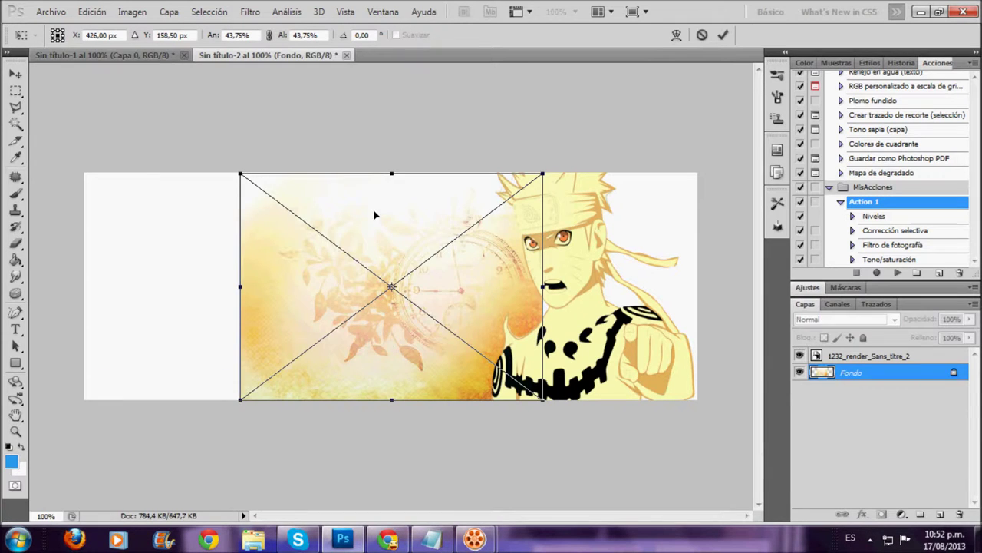
- Stretch the orange texture across the banner's full width and commit it
{"action": "left_click_drag", "start_coordinate": [336, 311], "coordinate": [232, 308]}
{"action": "left_click_drag", "start_coordinate": [456, 172], "coordinate": [699, 172]}
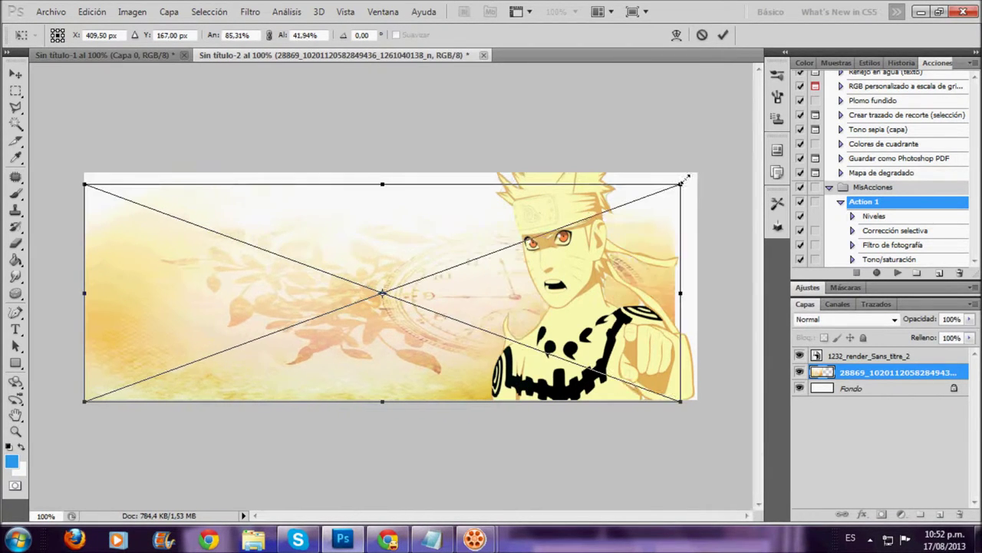
{"action": "left_click", "coordinate": [723, 35]}
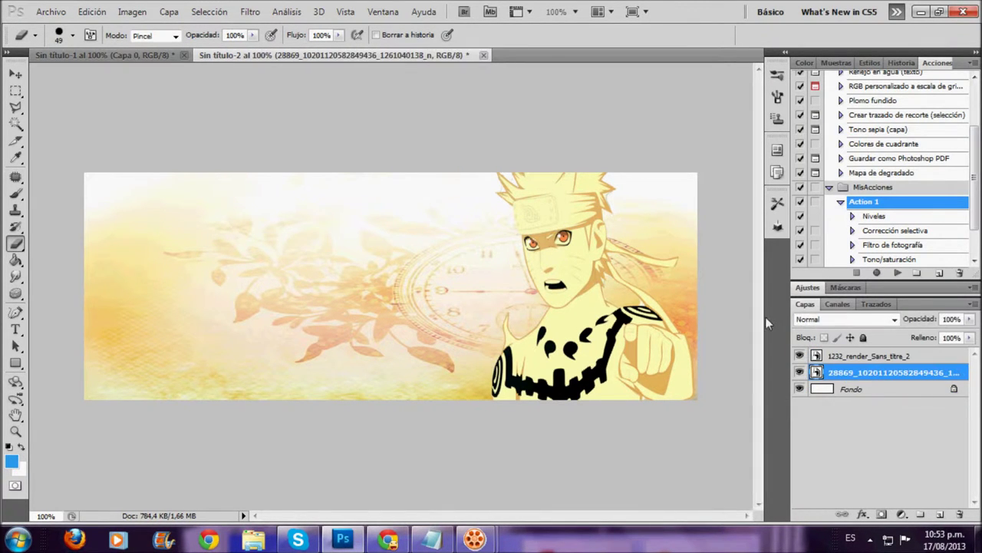
{"action": "left_click", "coordinate": [51, 11]}
{"action": "left_click", "coordinate": [54, 292]}
- Place the textura_reloj clock texture and stretch it across the banner's width
{"action": "mouse_move", "coordinate": [965, 99]}
{"action": "left_mouse_down"}
{"action": "mouse_move", "coordinate": [963, 171]}
{"action": "mouse_move", "coordinate": [967, 92]}
{"action": "left_mouse_up"}
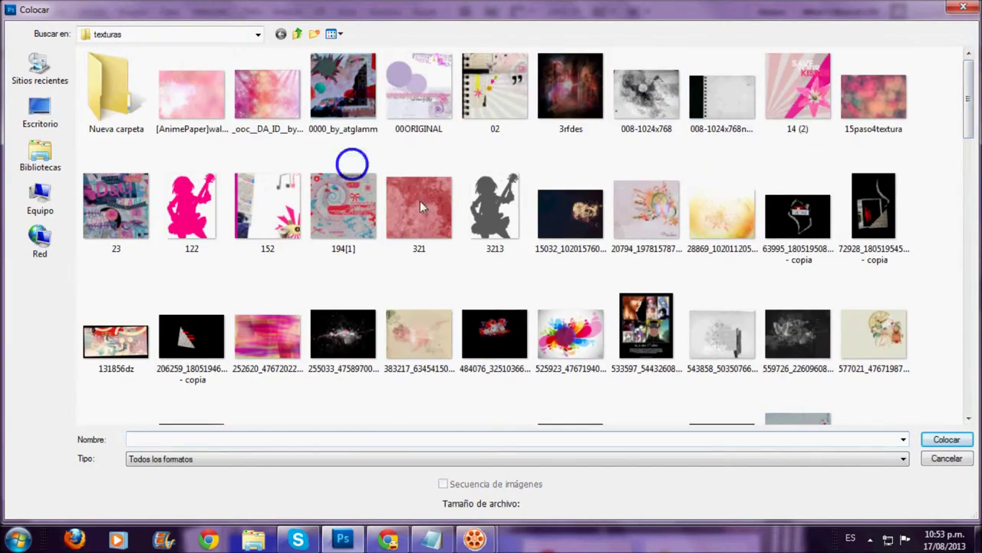
{"action": "scroll", "coordinate": [420, 203], "scroll_direction": "down", "scroll_amount": 10}
{"action": "scroll", "coordinate": [456, 300], "scroll_direction": "down", "scroll_amount": 10}
{"action": "left_click", "coordinate": [507, 241]}
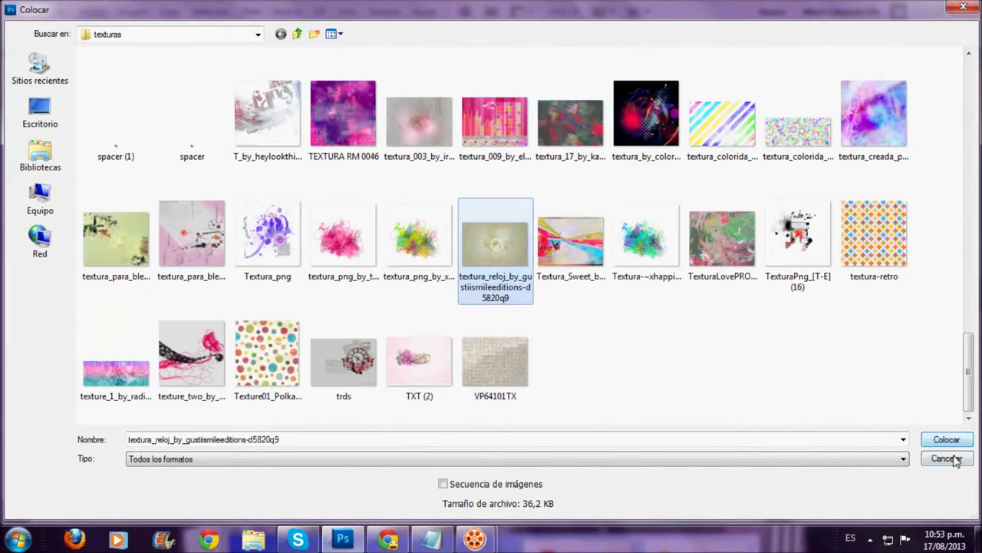
{"action": "left_click", "coordinate": [948, 439]}
{"action": "left_click_drag", "start_coordinate": [193, 114], "coordinate": [84, 173]}
{"action": "left_click_drag", "start_coordinate": [394, 286], "coordinate": [698, 286]}
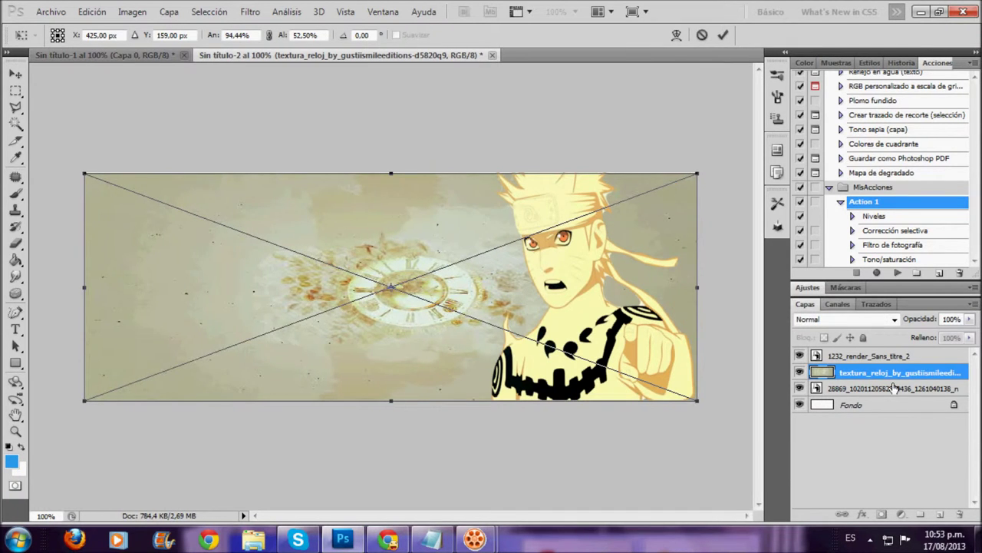
{"action": "key", "text": "Return"}
- Try the Subexponer color, Oscurecer and Multiplicar blend modes on the clock texture
{"action": "left_click", "coordinate": [847, 318]}
{"action": "left_click", "coordinate": [835, 70]}
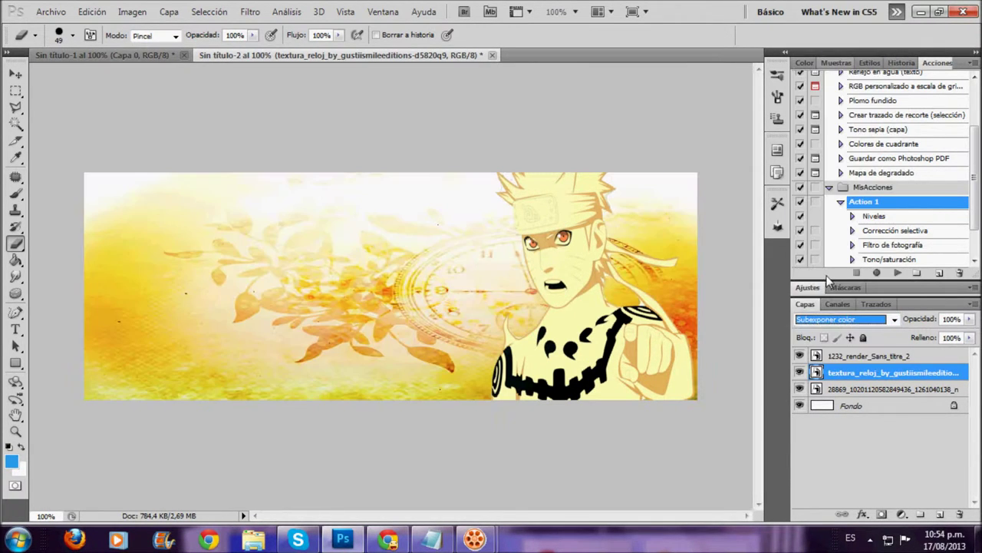
{"action": "left_click", "coordinate": [847, 318]}
{"action": "left_click", "coordinate": [811, 40]}
{"action": "left_click", "coordinate": [846, 318]}
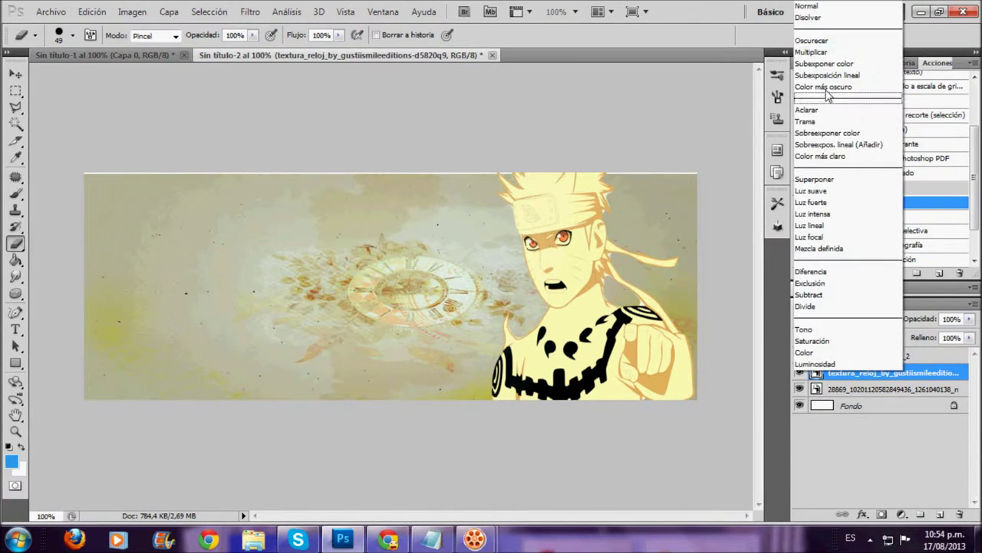
{"action": "left_click", "coordinate": [814, 51]}
- Delete the clock texture layer and switch back to the notes
{"action": "right_click", "coordinate": [853, 372]}
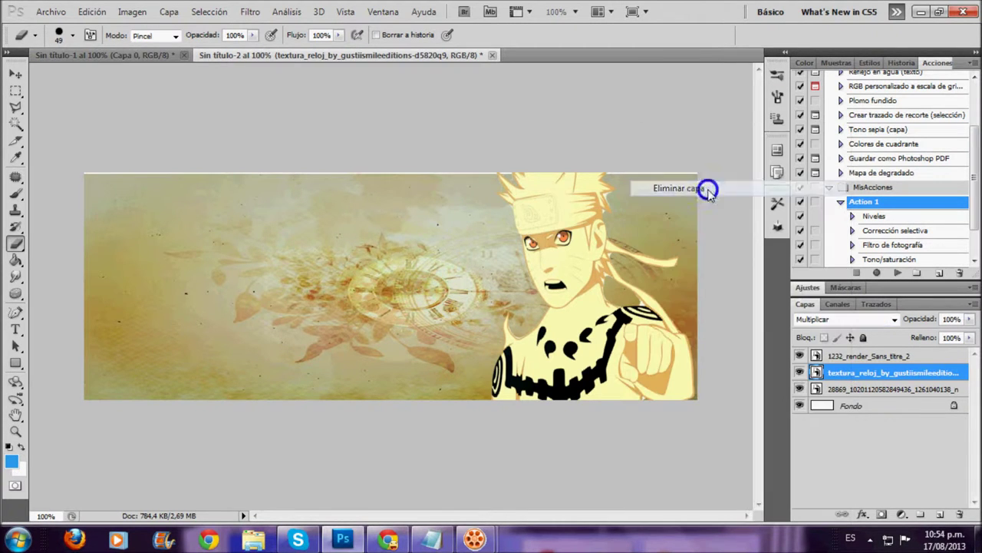
{"action": "left_click", "coordinate": [705, 191]}
{"action": "key", "text": "alt+Tab"}
{"action": "left_click", "coordinate": [827, 201]}
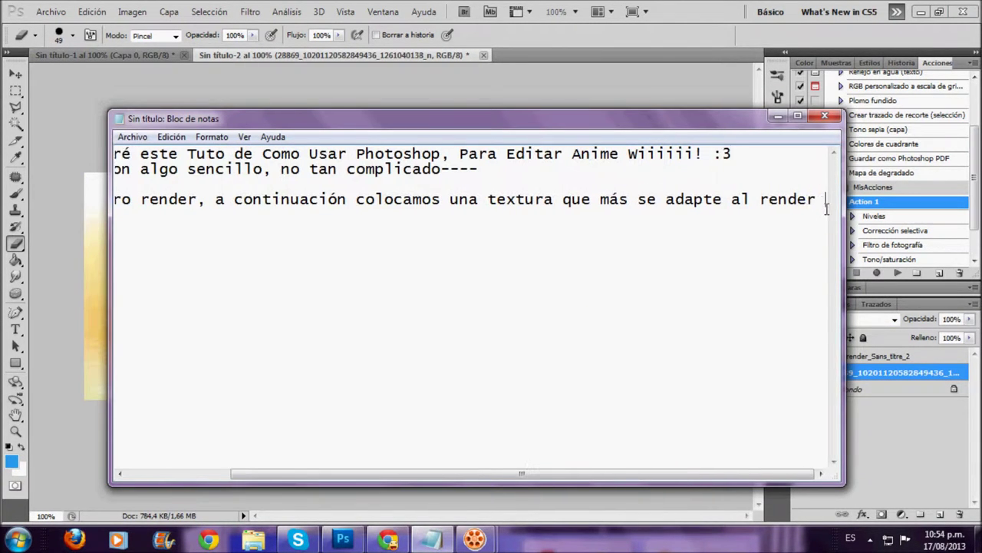
- Add the note 'Ustedes pueden poner cuanta textura quieran, en este caso solo pondré 1'
{"action": "key", "text": "Home"}
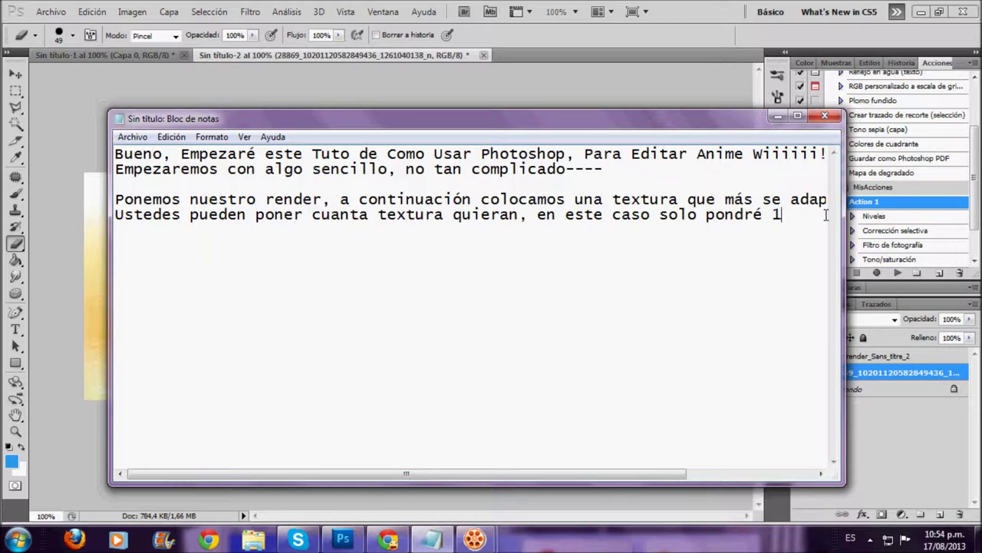
{"action": "left_click", "coordinate": [778, 117]}
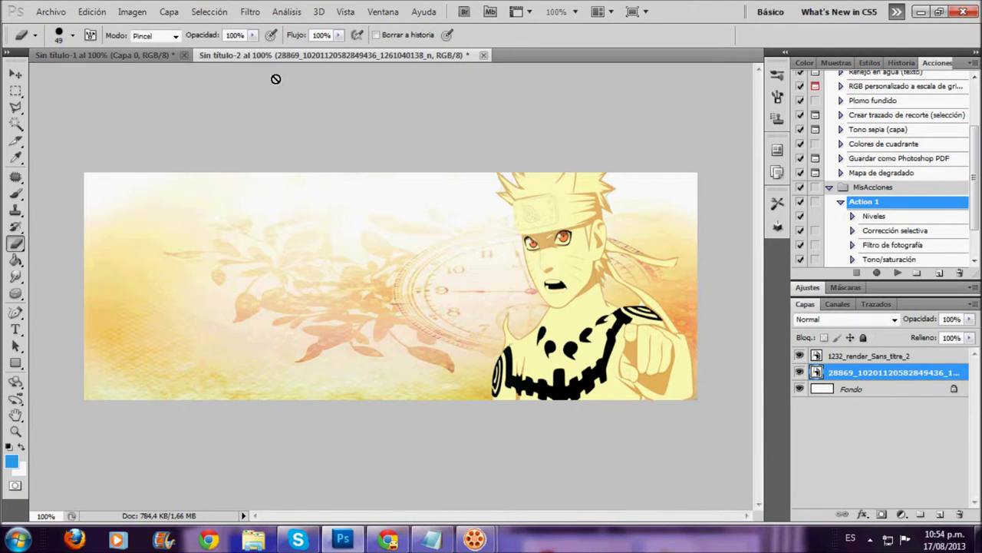
- Place the cinta_de_pelicula film-strip image from the png folder into the banner
{"action": "left_click", "coordinate": [51, 11]}
{"action": "left_click", "coordinate": [76, 286]}
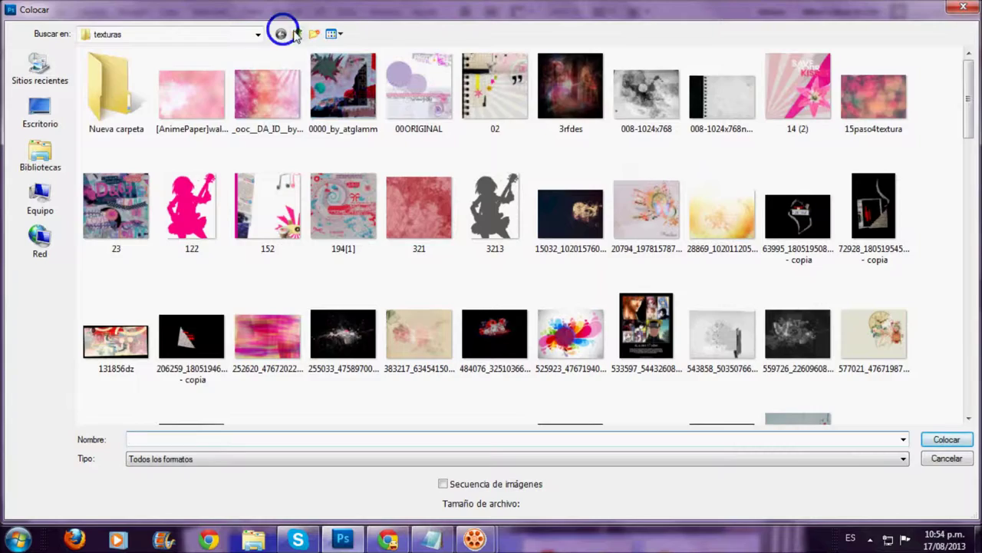
{"action": "left_click", "coordinate": [295, 35]}
{"action": "double_click", "coordinate": [408, 88]}
{"action": "left_click_drag", "start_coordinate": [968, 62], "coordinate": [969, 184]}
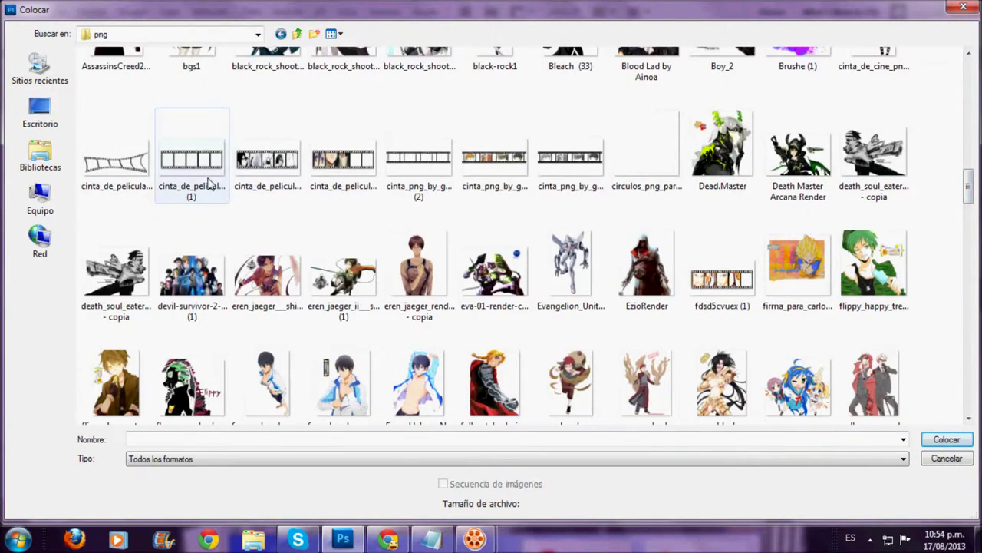
{"action": "double_click", "coordinate": [209, 181]}
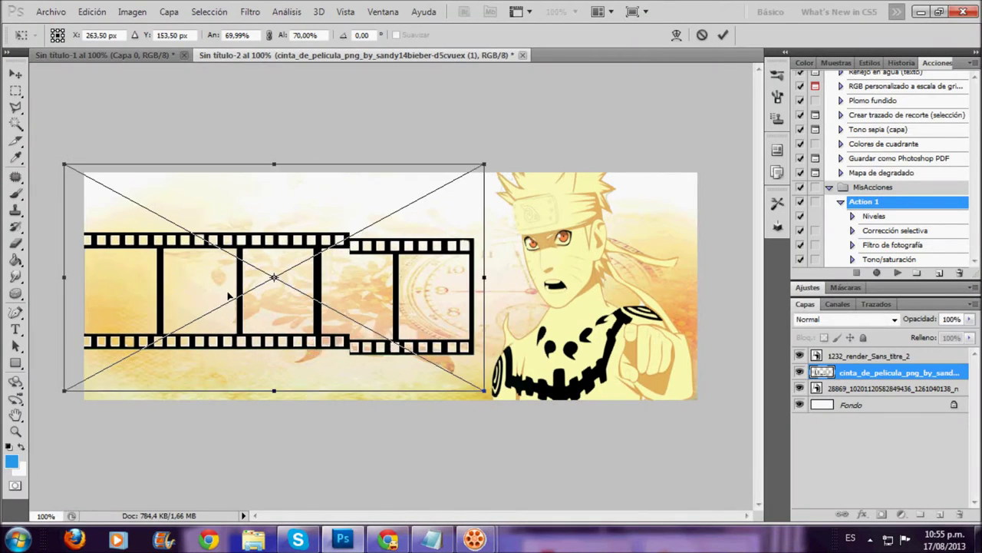
- Stretch the film strip across the banner's left side, aligned to its left edge
{"action": "left_click_drag", "start_coordinate": [228, 295], "coordinate": [238, 289]}
{"action": "left_click_drag", "start_coordinate": [487, 158], "coordinate": [572, 208]}
{"action": "left_click_drag", "start_coordinate": [71, 295], "coordinate": [64, 295]}
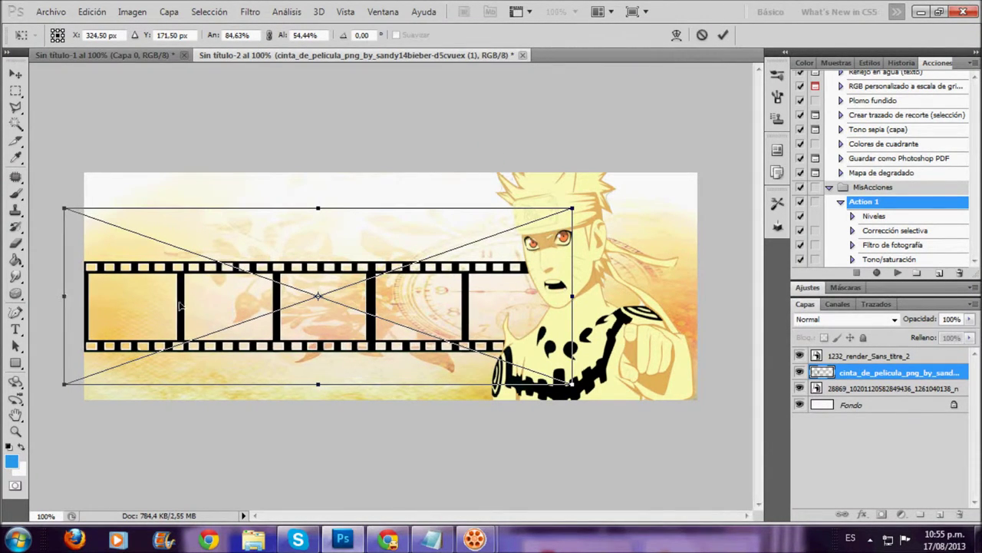
{"action": "key", "text": "Return"}
{"action": "left_click", "coordinate": [431, 539]}
{"action": "left_click", "coordinate": [794, 220]}
{"action": "type", "text": "Ponemos una cinta de cine en la capa de la textura para que quede deb"}
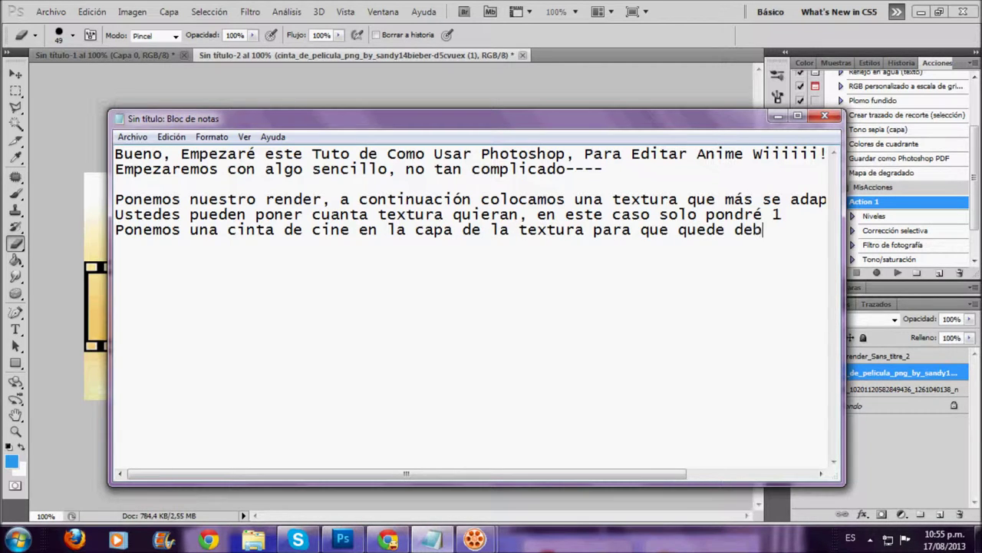
- Finish the note that the film strip goes on the texture layer, under the render
{"action": "type", "text": "ajo del render..."}
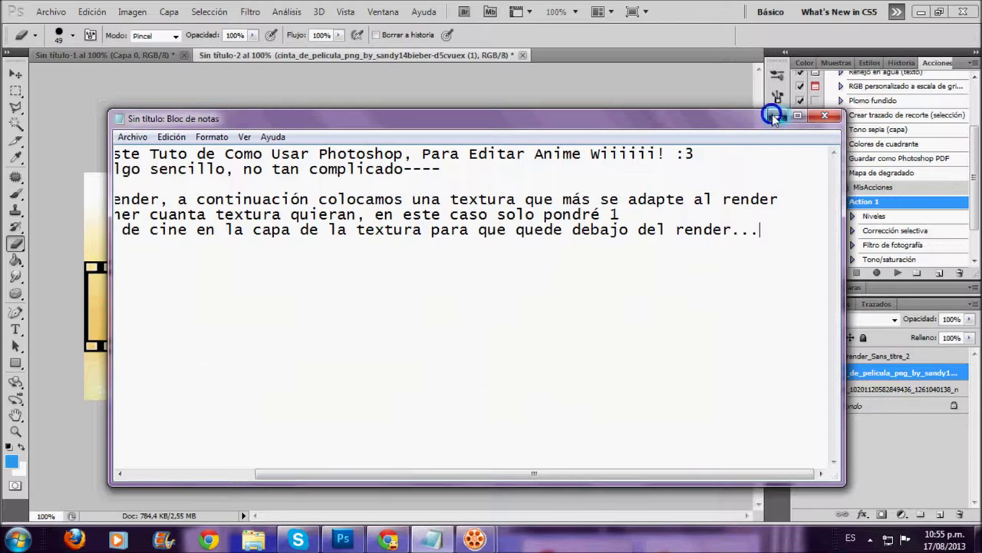
{"action": "left_click", "coordinate": [777, 115]}
{"action": "left_click", "coordinate": [893, 356]}
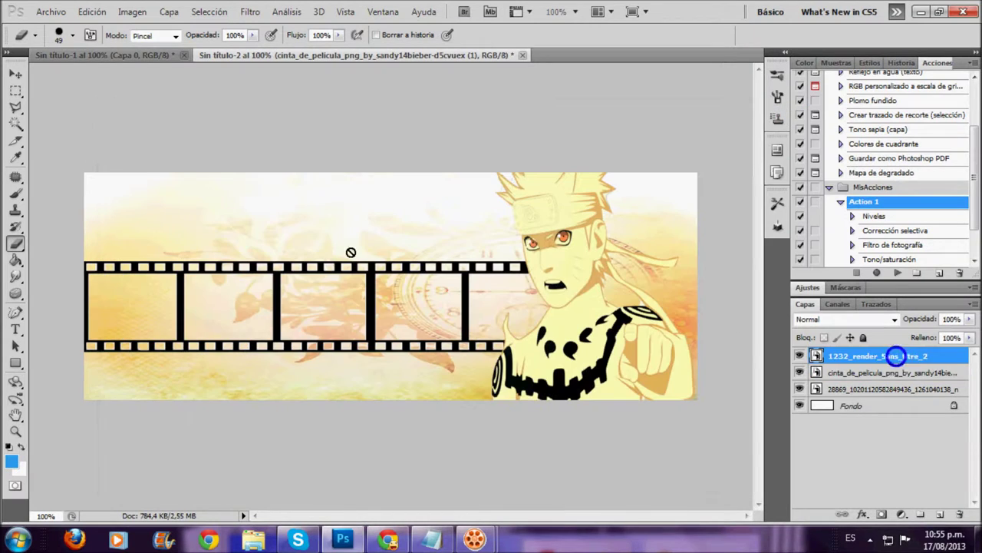
- Select Naruto's eye and copy it to a new layer with Capa vía Copiar
{"action": "left_click", "coordinate": [16, 92]}
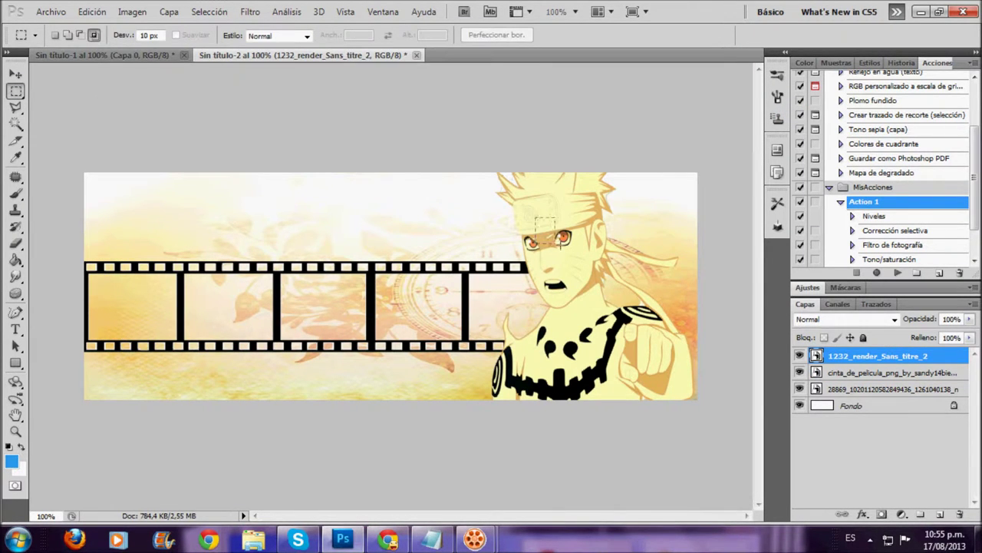
{"action": "right_click", "coordinate": [564, 239]}
{"action": "key", "text": "Escape"}
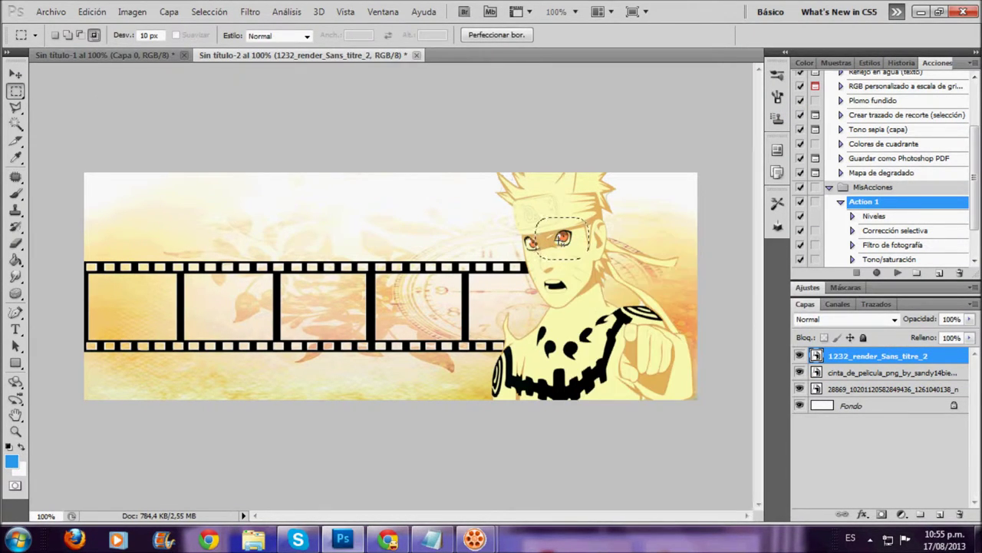
{"action": "right_click", "coordinate": [564, 239]}
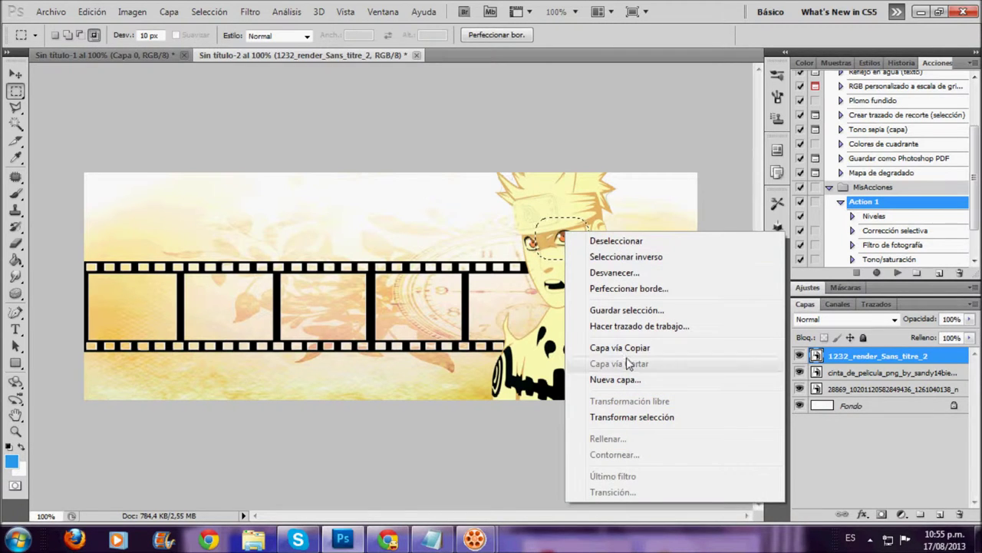
{"action": "left_click", "coordinate": [628, 348]}
- Move the copied eye into the first film frame and enlarge it to fill it
{"action": "left_click", "coordinate": [16, 74]}
{"action": "left_click_drag", "start_coordinate": [566, 242], "coordinate": [132, 305]}
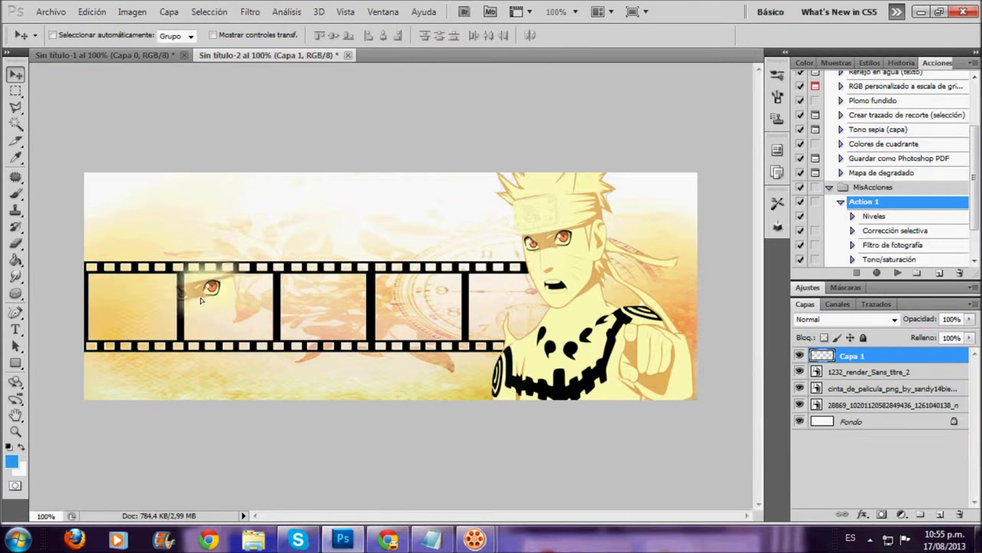
{"action": "key", "text": "ctrl+t"}
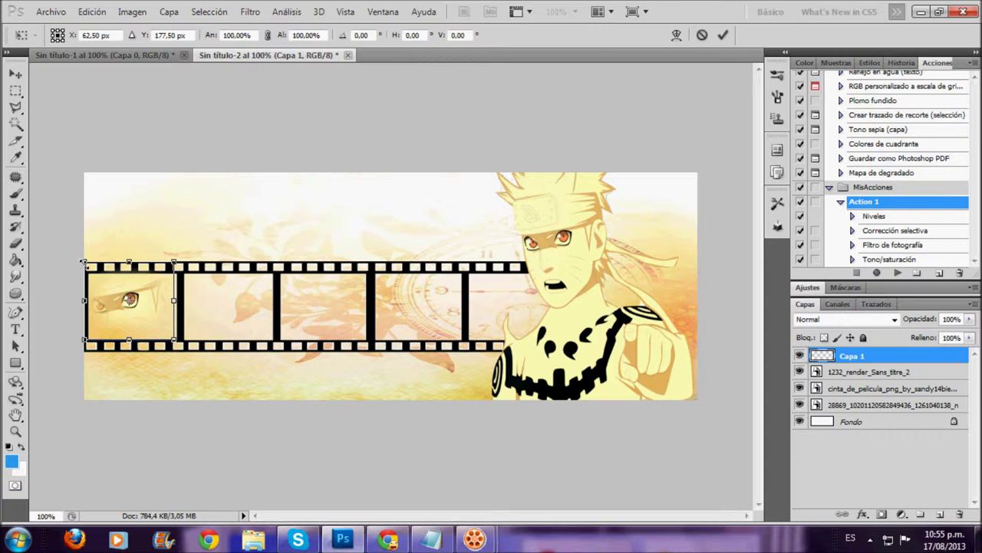
{"action": "left_click_drag", "start_coordinate": [82, 262], "coordinate": [74, 249]}
{"action": "left_click_drag", "start_coordinate": [176, 340], "coordinate": [200, 367]}
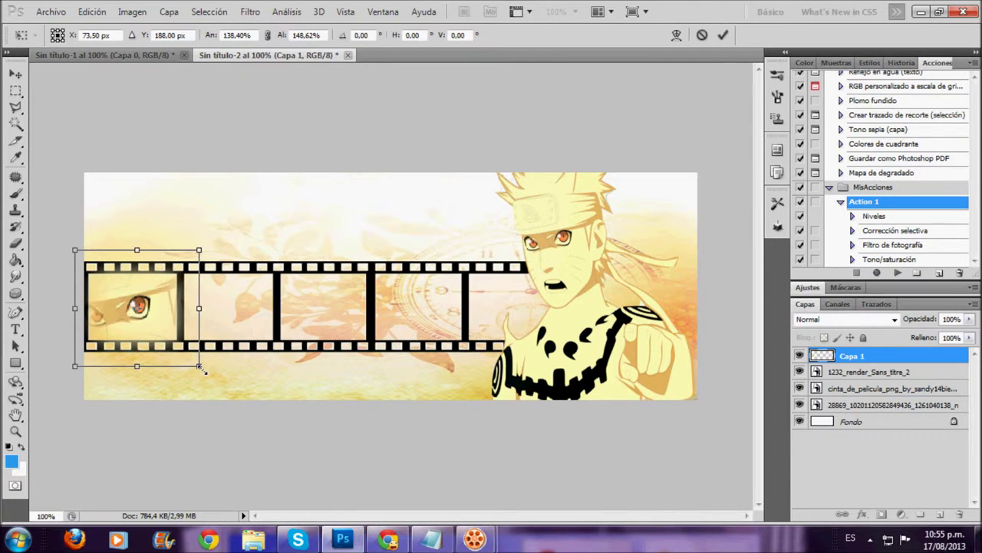
{"action": "key", "text": "Return"}
{"action": "left_click", "coordinate": [431, 540]}
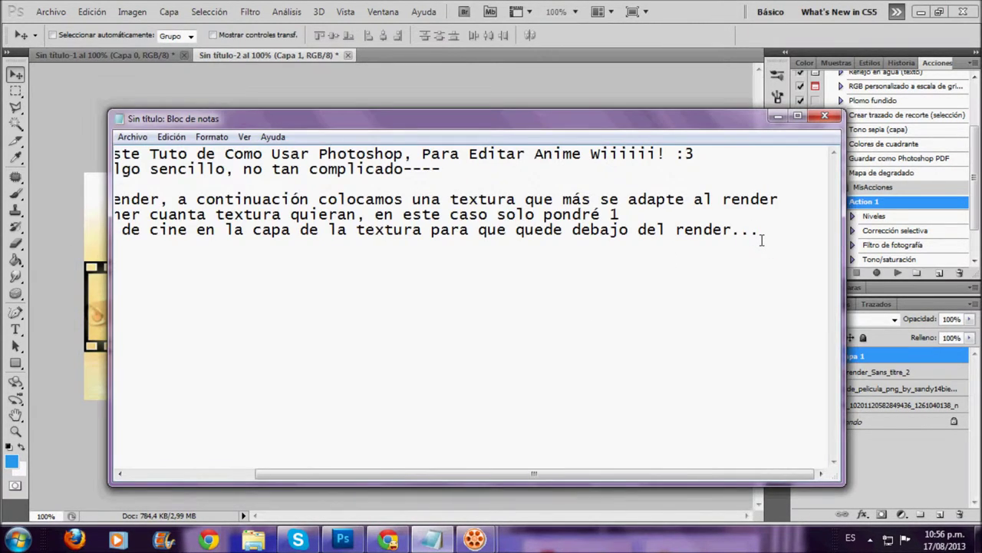
- Write the note on selecting part of the render, 'capa via copiar', and dragging it into the cinta de cine
{"action": "key", "text": "Return"}
{"action": "type", "text": "a"}
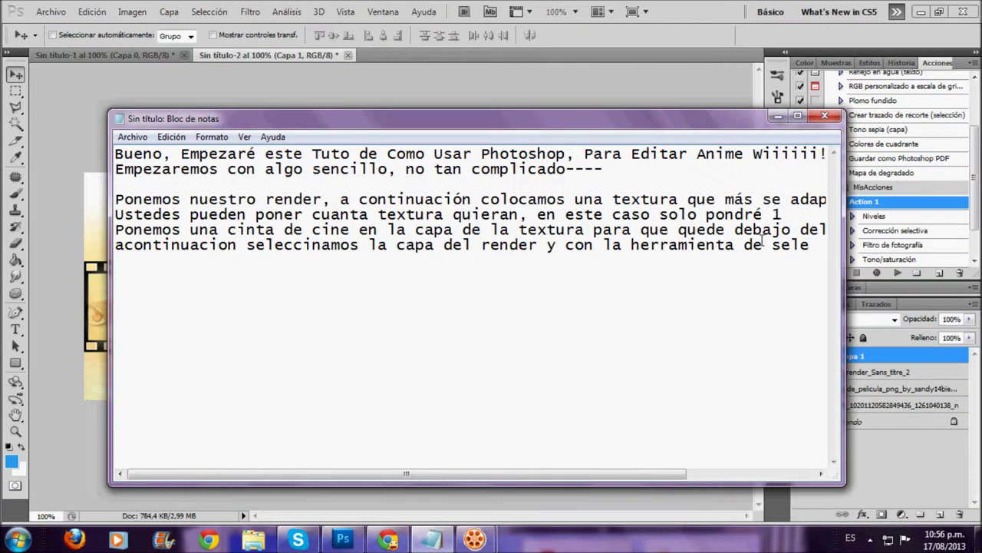
{"action": "type", "text": "ccionar que esta al"}
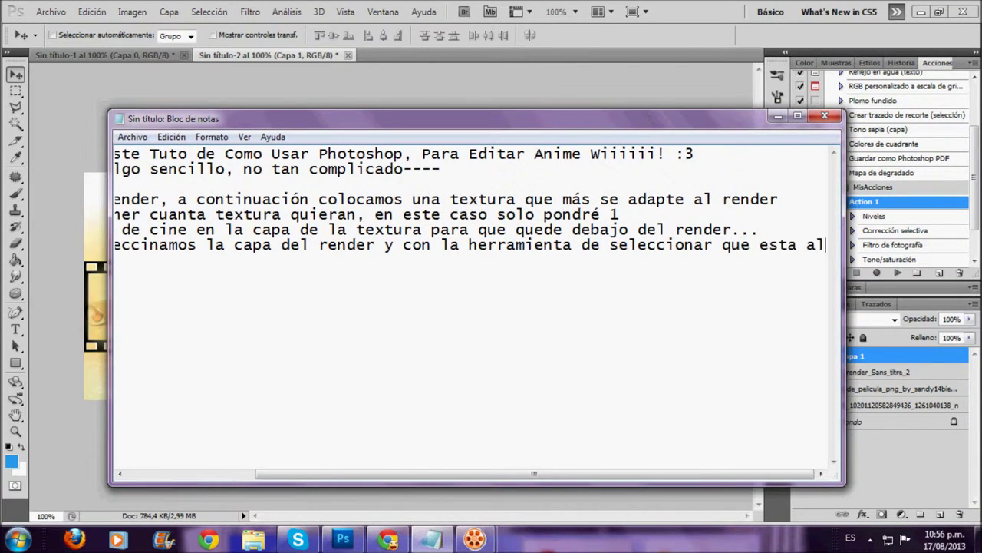
{"action": "type", "text": " lado izquierdo"}
{"action": "left_click", "coordinate": [15, 91]}
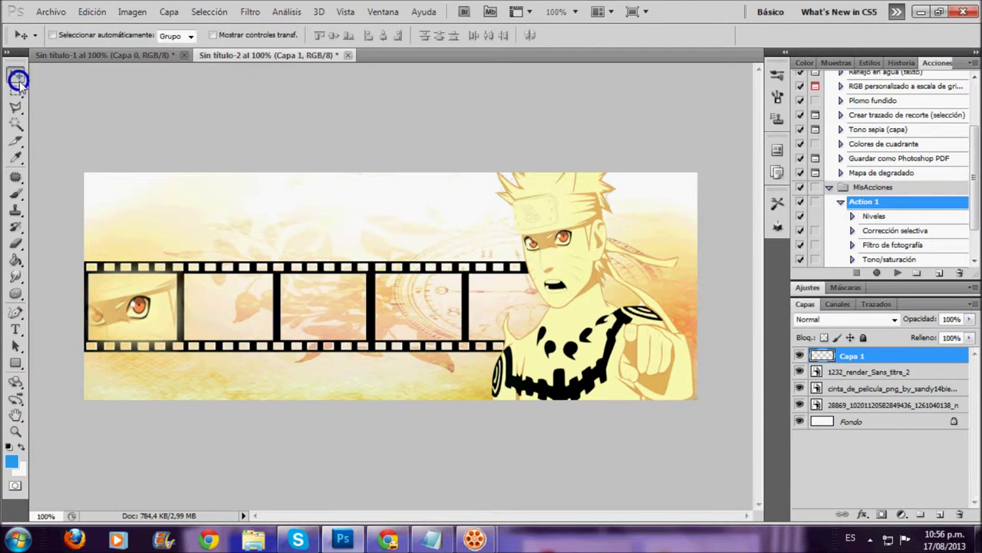
{"action": "left_click", "coordinate": [432, 539]}
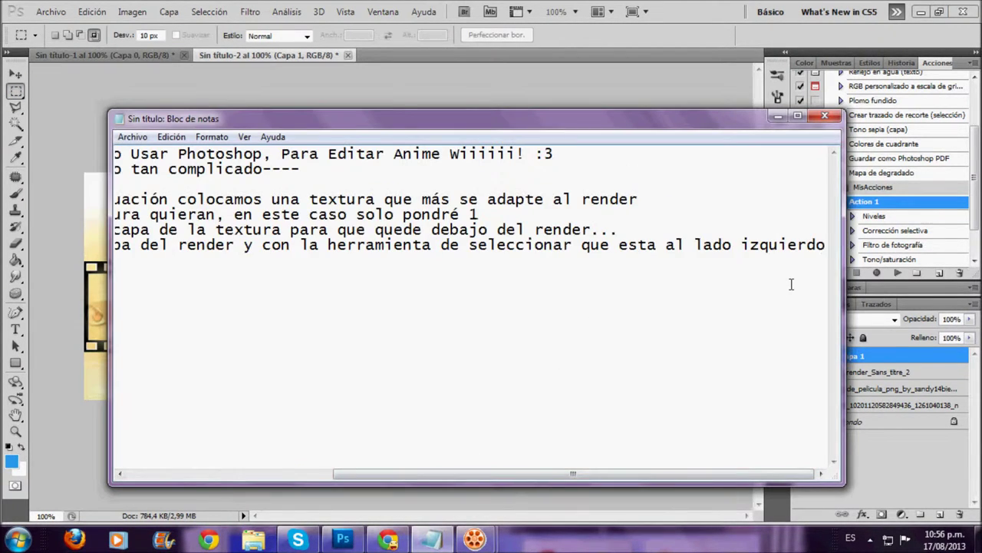
{"action": "type", "text": "seleccionamos cualquier parte del"}
{"action": "type", "text": "der le damos click derecho, cpa"}
{"action": "type", "text": "pa via copiar, y arrastramos la capa hacia la cinta de cine"}
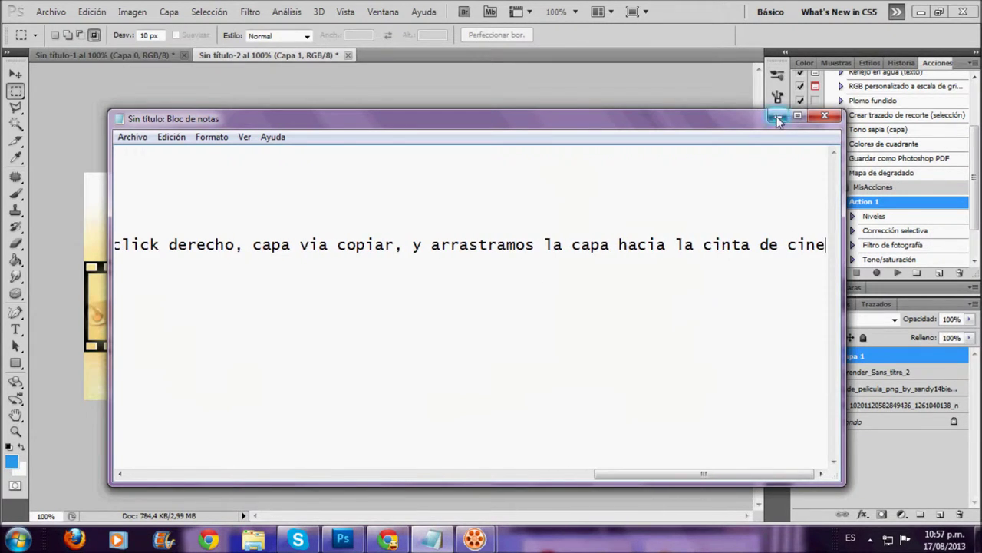
{"action": "left_click", "coordinate": [778, 116]}
{"action": "left_click", "coordinate": [875, 372]}
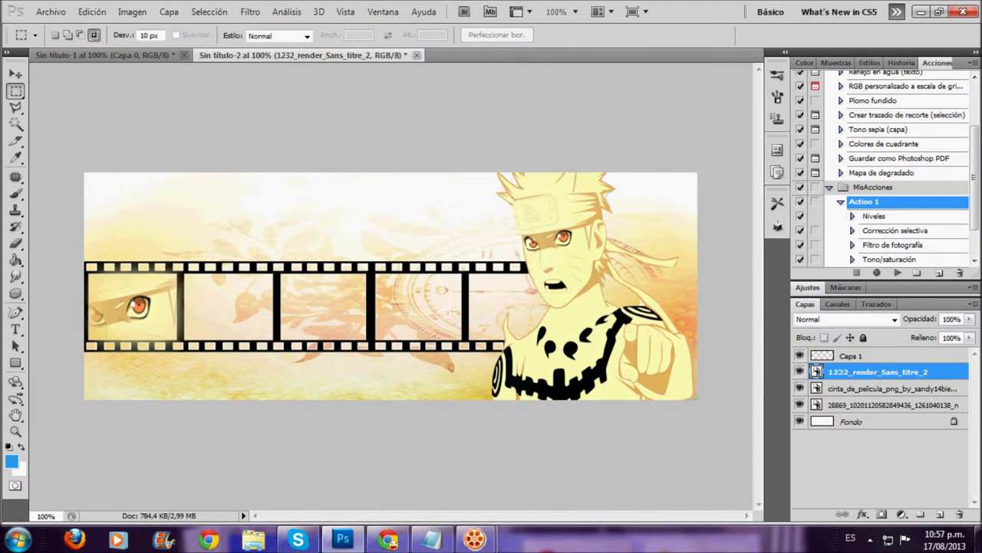
- Copy the selected mouth onto a new layer and enlarge it to fill the second film frame
{"action": "right_click", "coordinate": [554, 289]}
{"action": "left_click", "coordinate": [614, 126]}
{"action": "left_click", "coordinate": [16, 75]}
{"action": "mouse_move", "coordinate": [553, 291]}
{"action": "left_mouse_down"}
{"action": "mouse_move", "coordinate": [215, 305]}
{"action": "mouse_move", "coordinate": [286, 297]}
{"action": "left_mouse_up"}
{"action": "key", "text": "ctrl+t"}
{"action": "left_click_drag", "start_coordinate": [286, 332], "coordinate": [286, 350]}
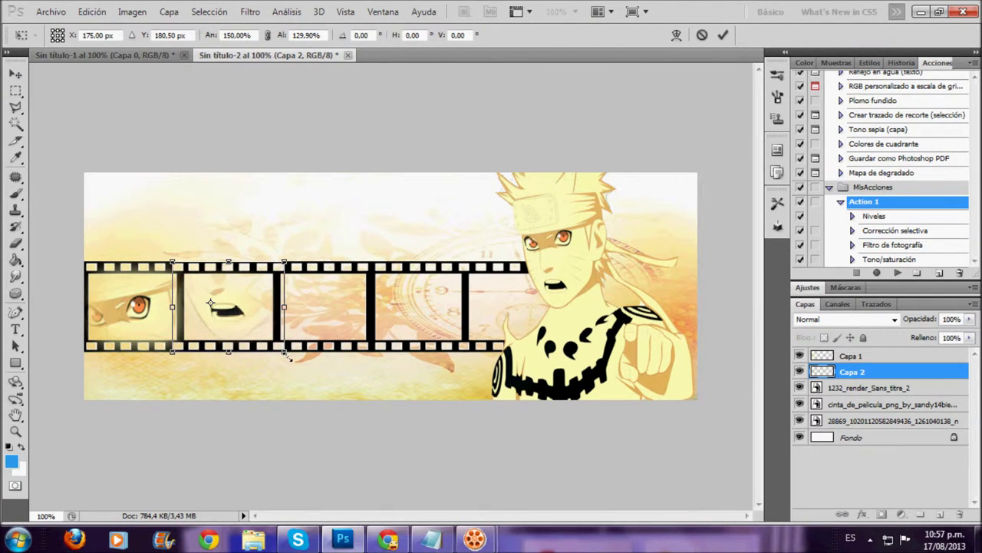
{"action": "key", "text": "Return"}
- Copy a body piece of the render onto a new layer and scale it into the third frame
{"action": "left_click", "coordinate": [875, 387]}
{"action": "key", "text": "m"}
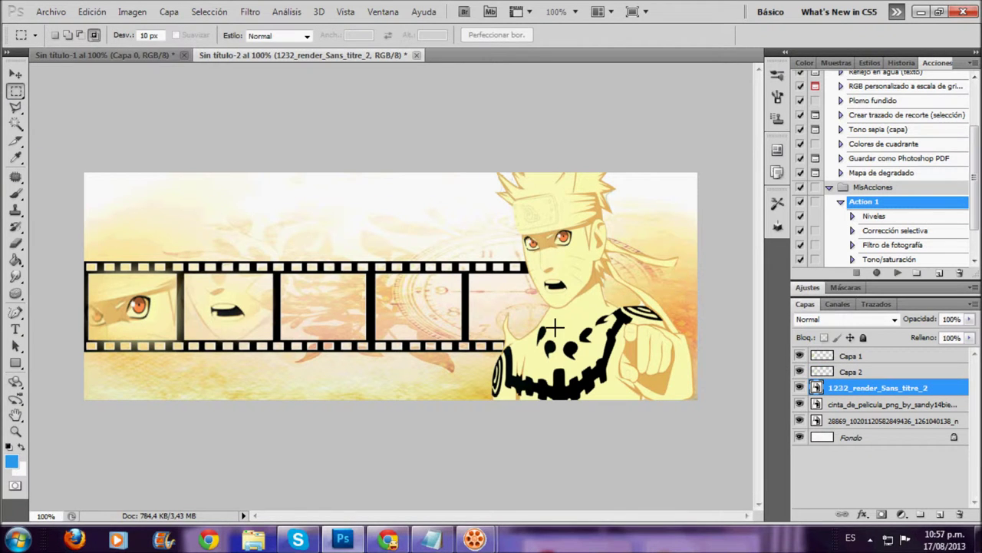
{"action": "right_click", "coordinate": [618, 359]}
{"action": "left_click", "coordinate": [676, 205]}
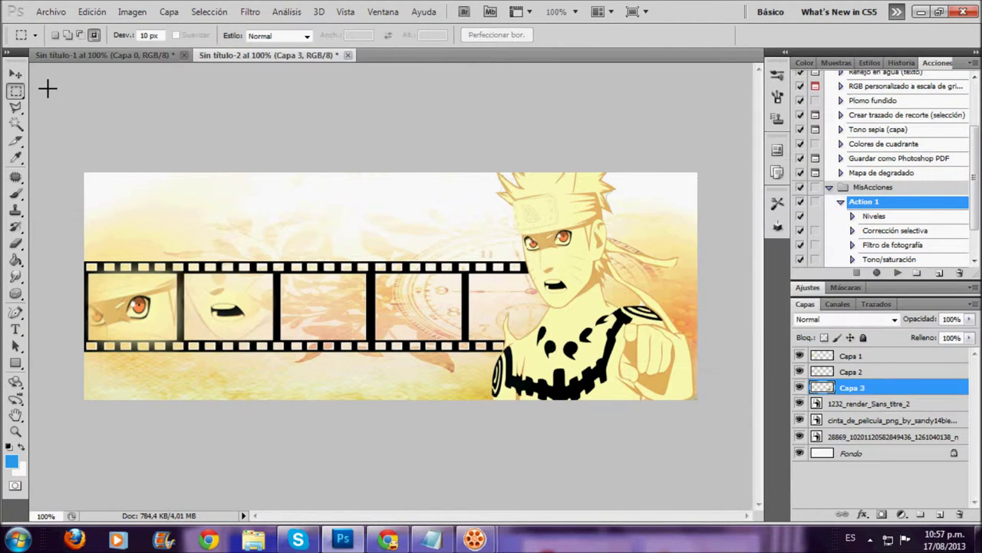
{"action": "left_click", "coordinate": [15, 75]}
{"action": "left_click_drag", "start_coordinate": [574, 371], "coordinate": [326, 324]}
{"action": "key", "text": "ctrl+t"}
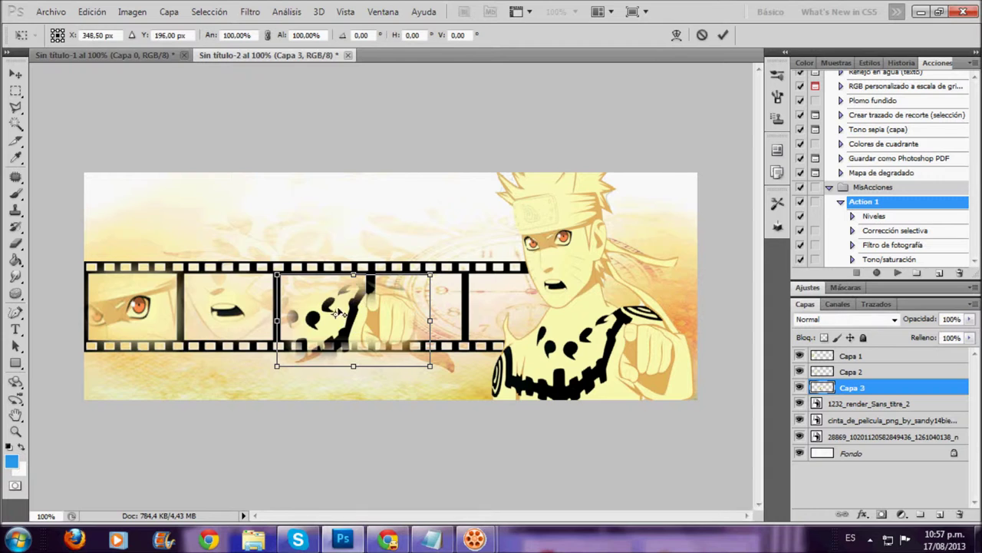
{"action": "left_click_drag", "start_coordinate": [418, 261], "coordinate": [370, 273]}
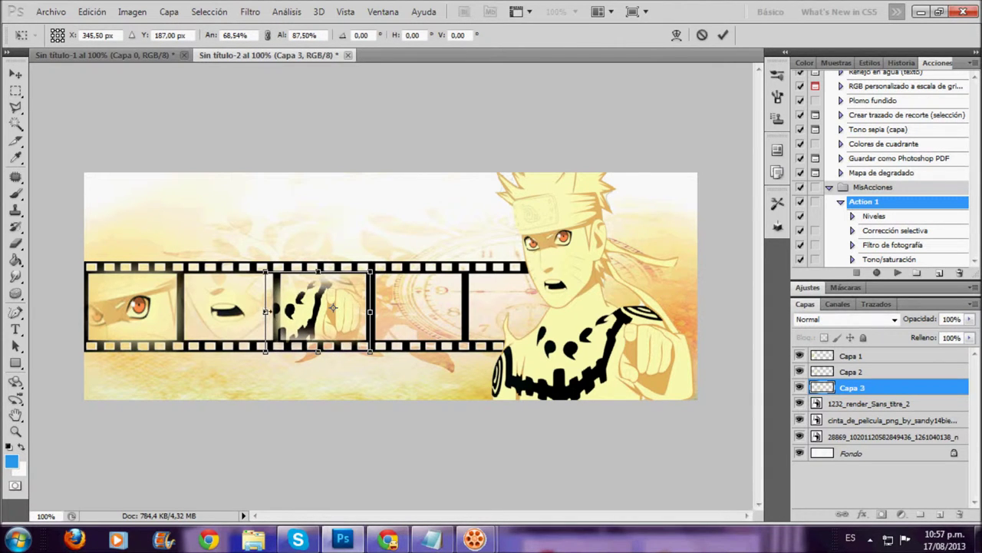
{"action": "left_click_drag", "start_coordinate": [265, 305], "coordinate": [276, 307]}
{"action": "key", "text": "Return"}
- Copy another render area onto a new layer and resize it to fill the next frame
{"action": "left_click", "coordinate": [875, 402]}
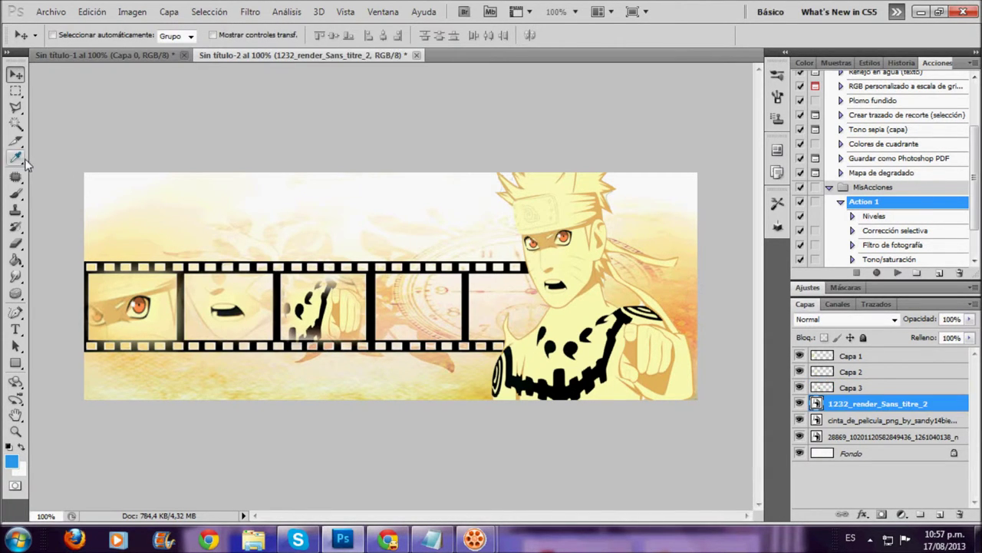
{"action": "left_click", "coordinate": [15, 90]}
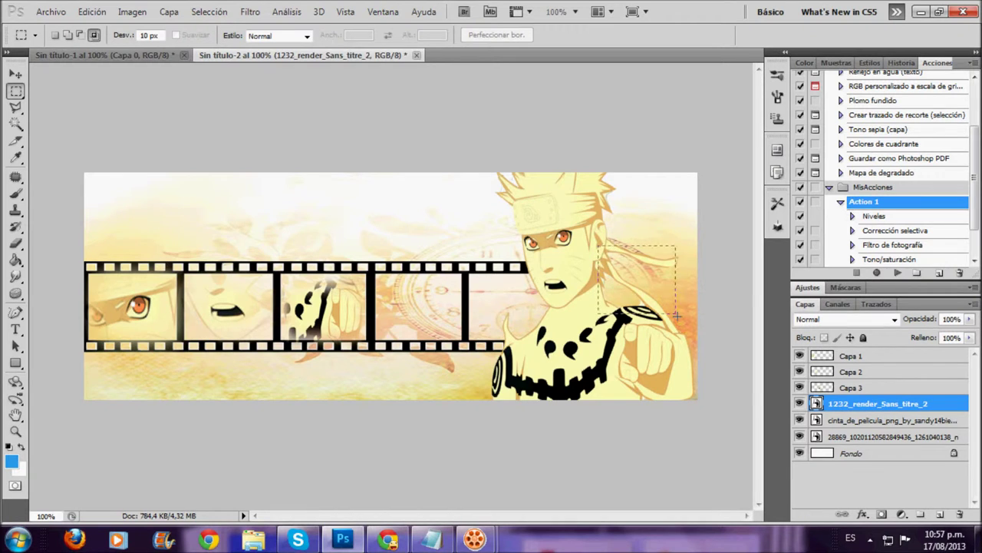
{"action": "right_click", "coordinate": [646, 286]}
{"action": "left_click", "coordinate": [668, 128]}
{"action": "left_click", "coordinate": [15, 73]}
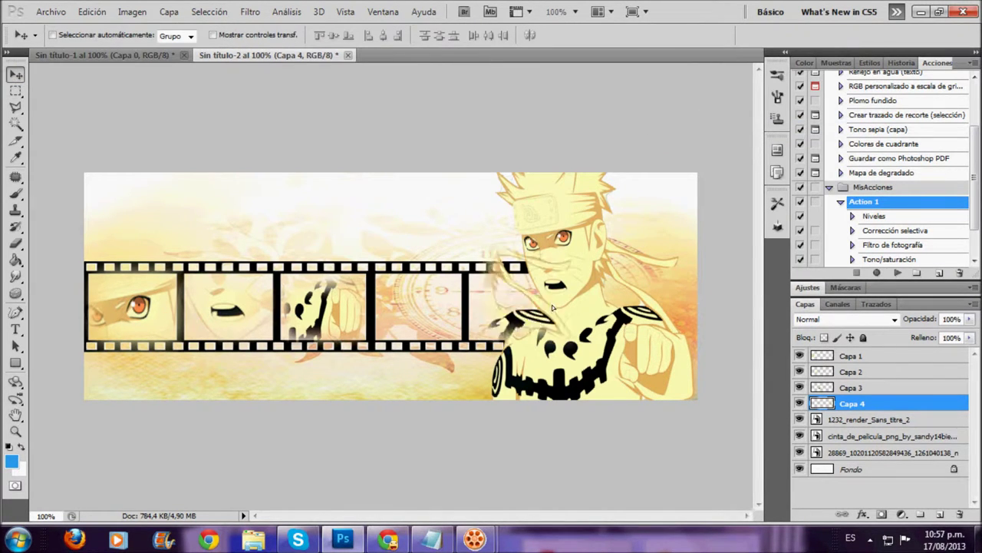
{"action": "left_click_drag", "start_coordinate": [526, 299], "coordinate": [430, 311]}
{"action": "key", "text": "ctrl+t"}
{"action": "left_click_drag", "start_coordinate": [371, 252], "coordinate": [371, 273]}
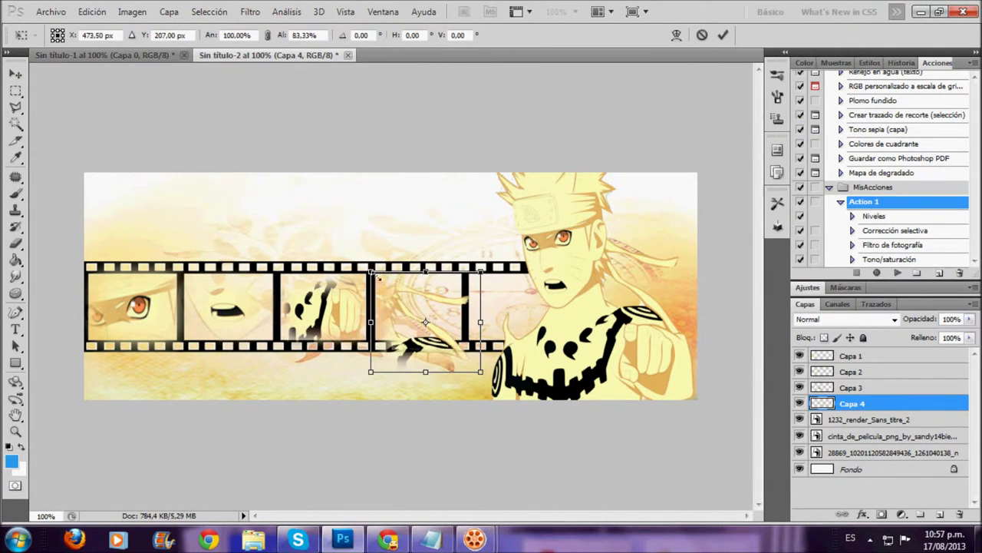
{"action": "mouse_move", "coordinate": [480, 372]}
{"action": "left_mouse_down"}
{"action": "mouse_move", "coordinate": [495, 353]}
{"action": "mouse_move", "coordinate": [472, 353]}
{"action": "left_mouse_up"}
{"action": "key", "text": "Return"}
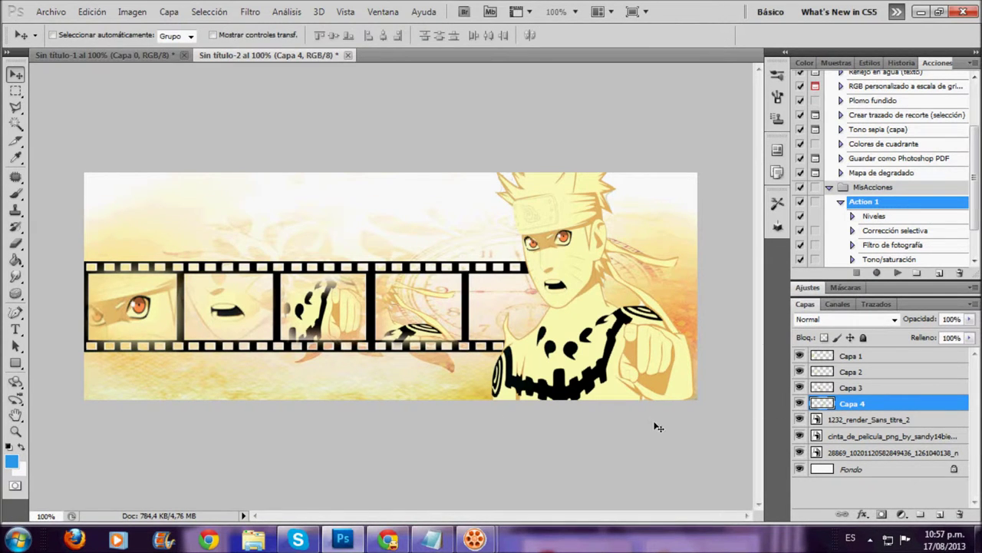
- Copy a last render piece as Capa 5, place it behind the film strip in the fifth frame
{"action": "left_click", "coordinate": [850, 436]}
{"action": "left_click", "coordinate": [15, 91]}
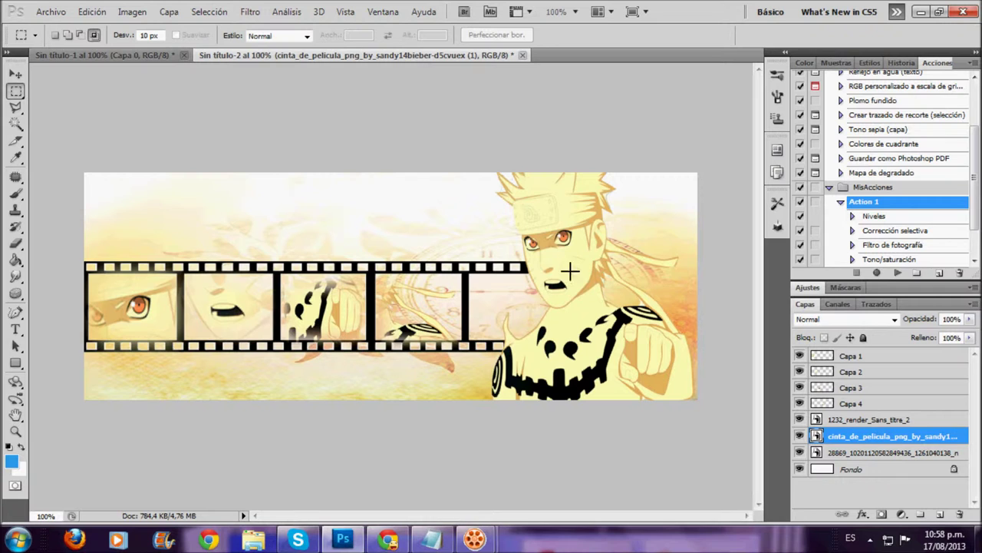
{"action": "mouse_move", "coordinate": [483, 354]}
{"action": "left_mouse_down"}
{"action": "mouse_move", "coordinate": [528, 380]}
{"action": "mouse_move", "coordinate": [507, 391]}
{"action": "left_mouse_up"}
{"action": "key", "text": "v"}
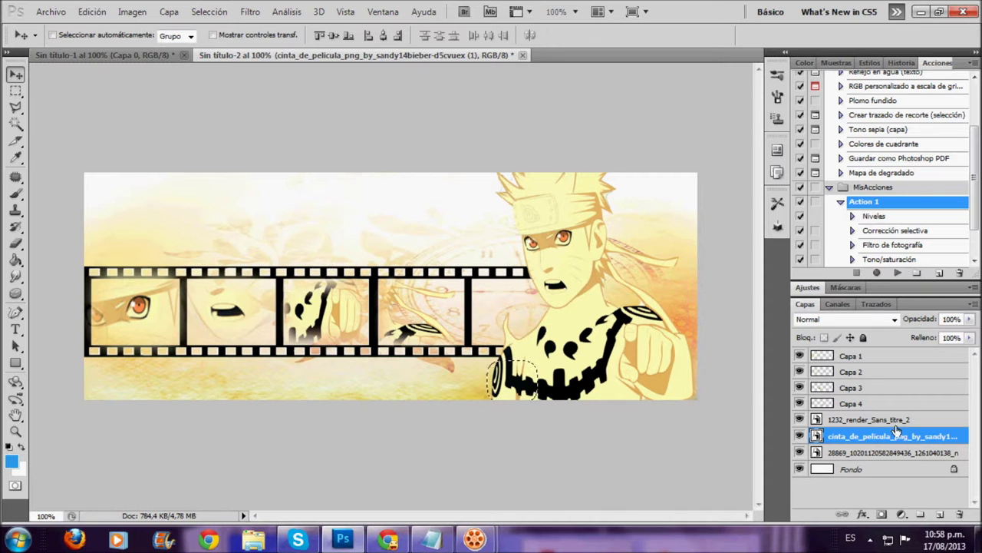
{"action": "left_click", "coordinate": [516, 376], "text": "ctrl"}
{"action": "key", "text": "m"}
{"action": "right_click", "coordinate": [514, 375]}
{"action": "left_click", "coordinate": [568, 220]}
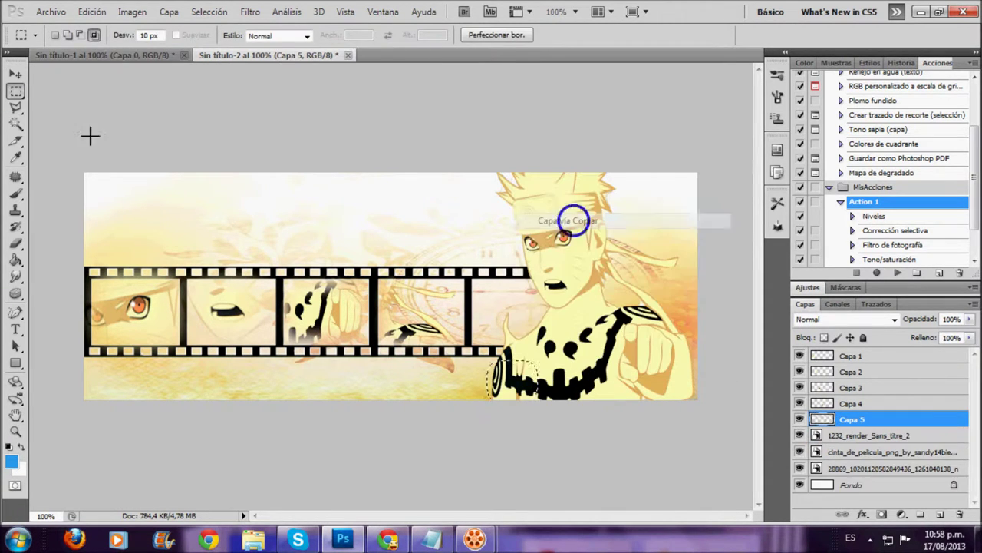
{"action": "key", "text": "v"}
{"action": "left_click_drag", "start_coordinate": [467, 391], "coordinate": [484, 347]}
{"action": "left_click_drag", "start_coordinate": [875, 420], "coordinate": [875, 459]}
{"action": "mouse_move", "coordinate": [499, 337]}
{"action": "left_mouse_down"}
{"action": "mouse_move", "coordinate": [519, 320]}
{"action": "mouse_move", "coordinate": [569, 351]}
{"action": "left_mouse_up"}
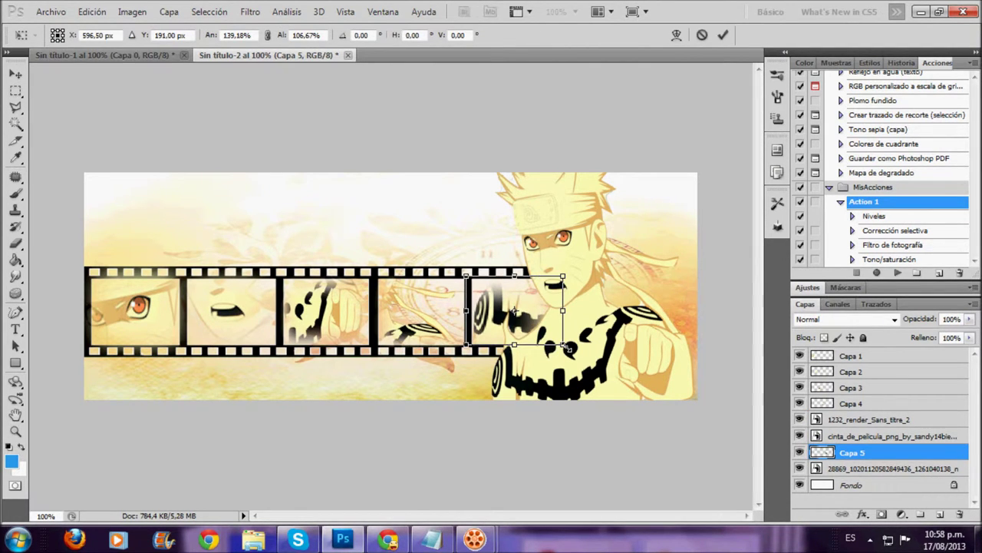
- Add the line 'Bien, Ahora el Texto' to the tutorial notes in Notepad
{"action": "left_click", "coordinate": [434, 539]}
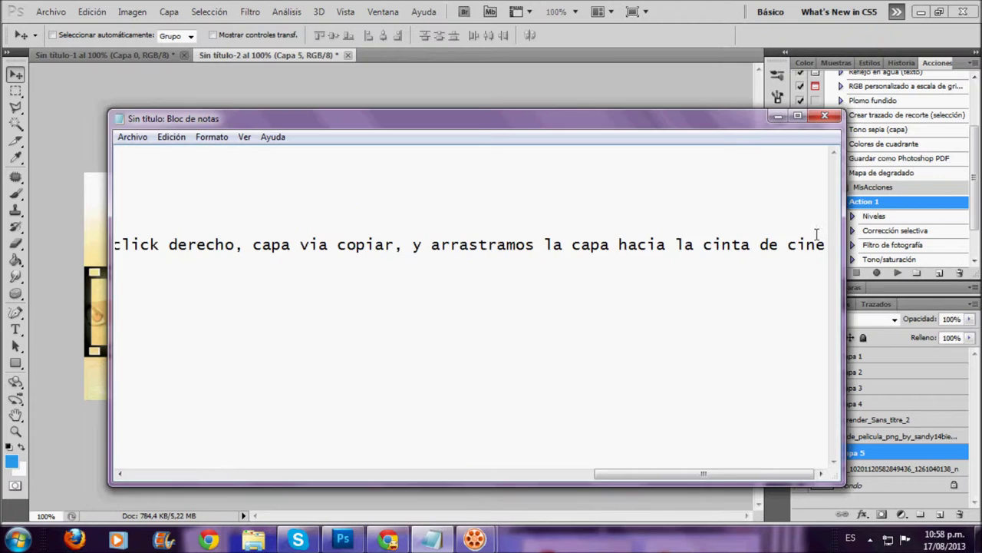
{"action": "key", "text": "Return"}
{"action": "type", "text": "Bien, Ahora el Texto...."}
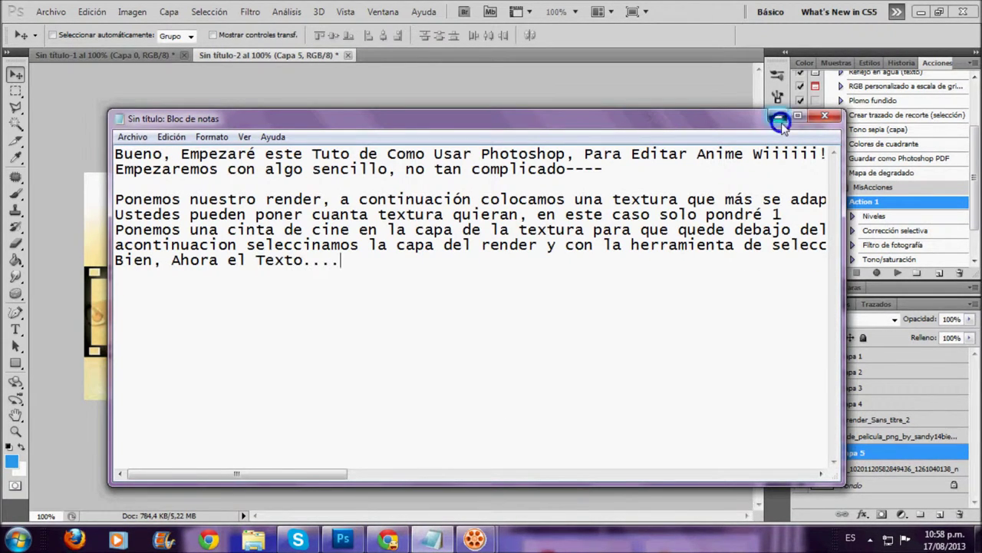
{"action": "left_click", "coordinate": [778, 116]}
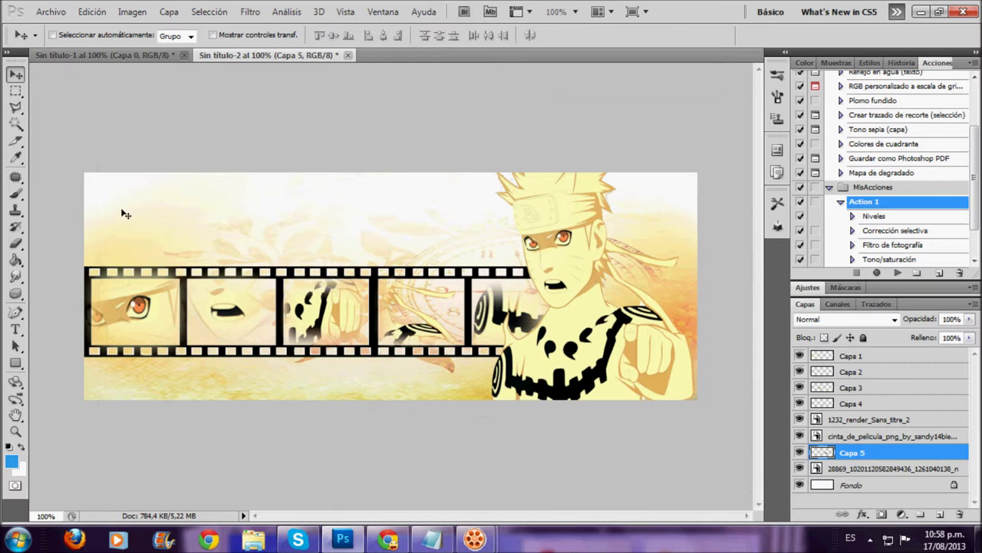
- Flatten the banner and convert the background into the editable layer Capa 0
{"action": "right_click", "coordinate": [865, 491]}
{"action": "left_click", "coordinate": [860, 462]}
{"action": "double_click", "coordinate": [867, 357]}
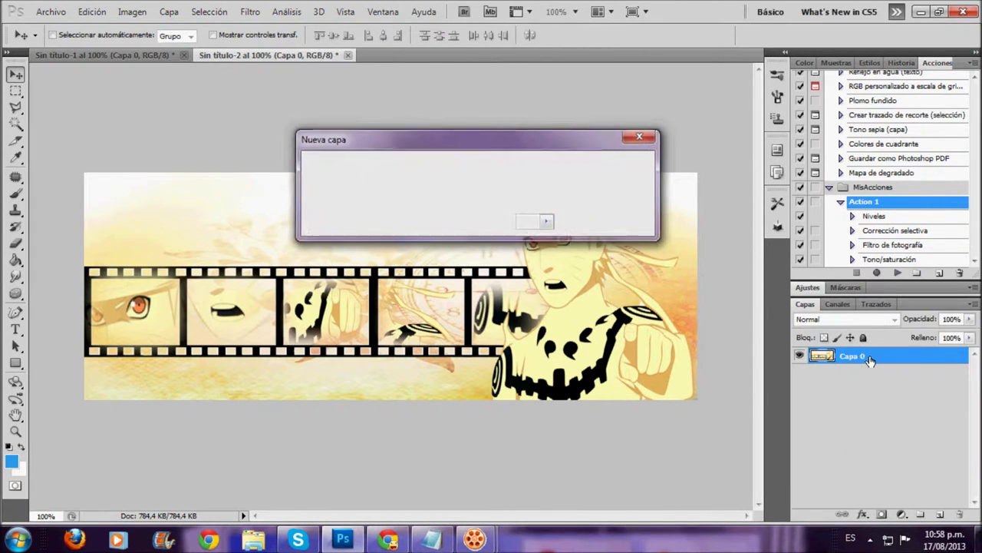
- Type the 'NARUTO MODO' title in the Nova font at the banner's lower middle
{"action": "left_click", "coordinate": [15, 328]}
{"action": "left_click", "coordinate": [167, 35]}
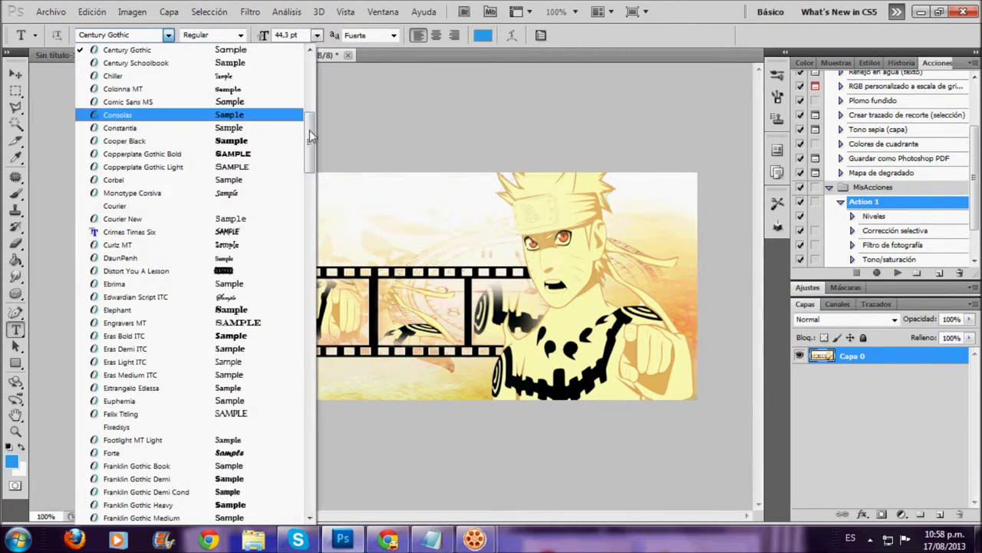
{"action": "left_click_drag", "start_coordinate": [310, 137], "coordinate": [307, 272]}
{"action": "scroll", "coordinate": [230, 322], "scroll_direction": "down", "scroll_amount": 1}
{"action": "left_click", "coordinate": [187, 349]}
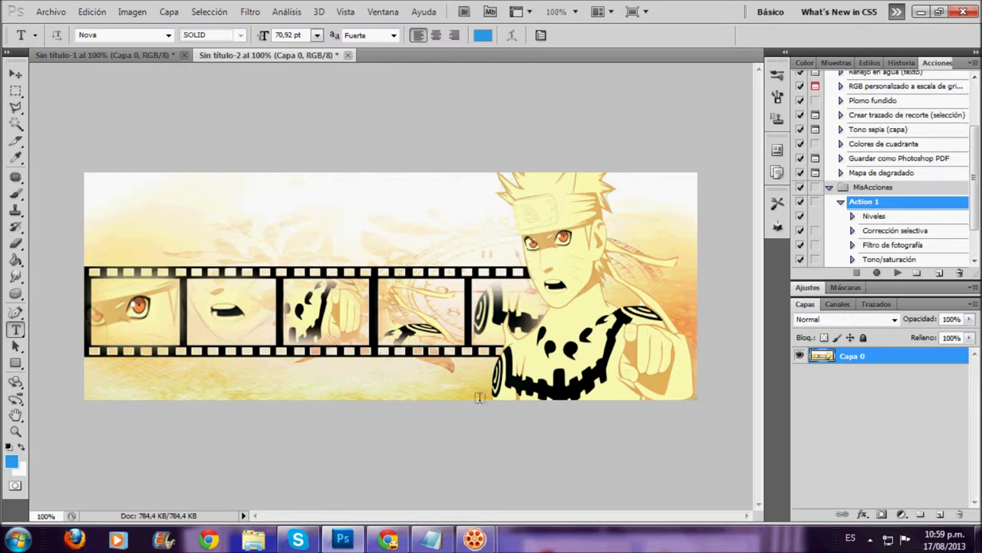
{"action": "left_click", "coordinate": [397, 383]}
{"action": "type", "text": "NAR"}
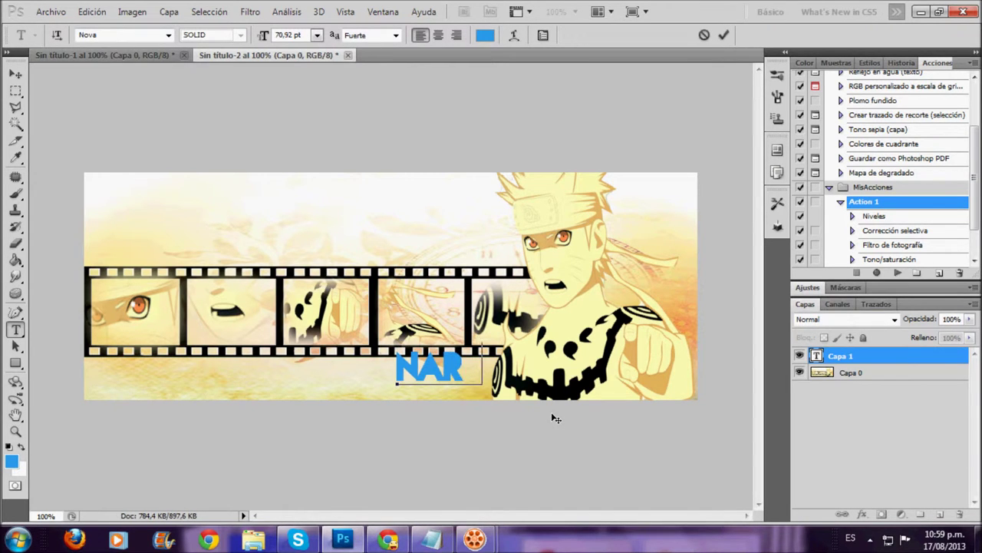
{"action": "type", "text": "UTO MODO"}
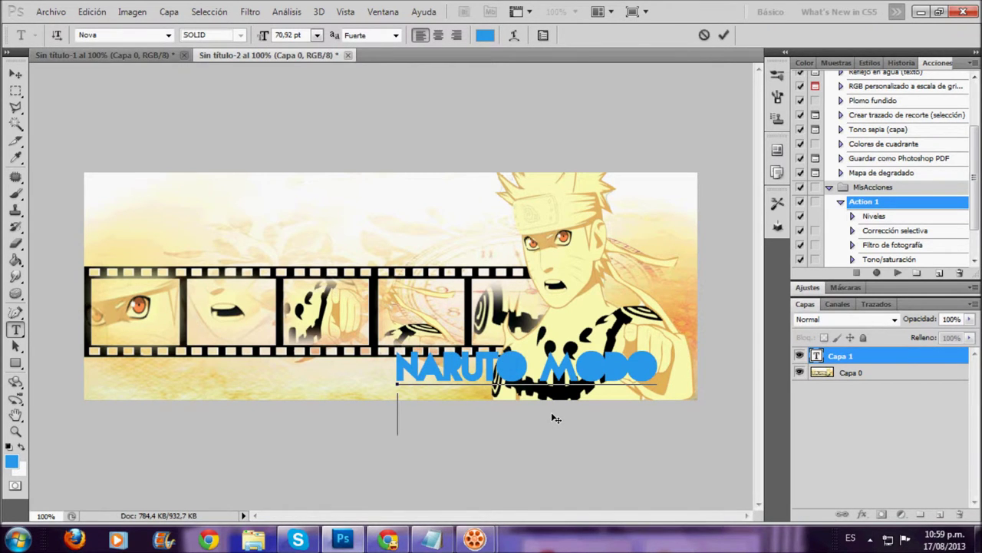
{"action": "left_click", "coordinate": [723, 34]}
- Add a line about arranging the text to the tutorial notes
{"action": "left_click", "coordinate": [432, 540]}
{"action": "type", "text": "Bien, Ahora el Texto.... con control+T podemos acomodar el texto y todo"}
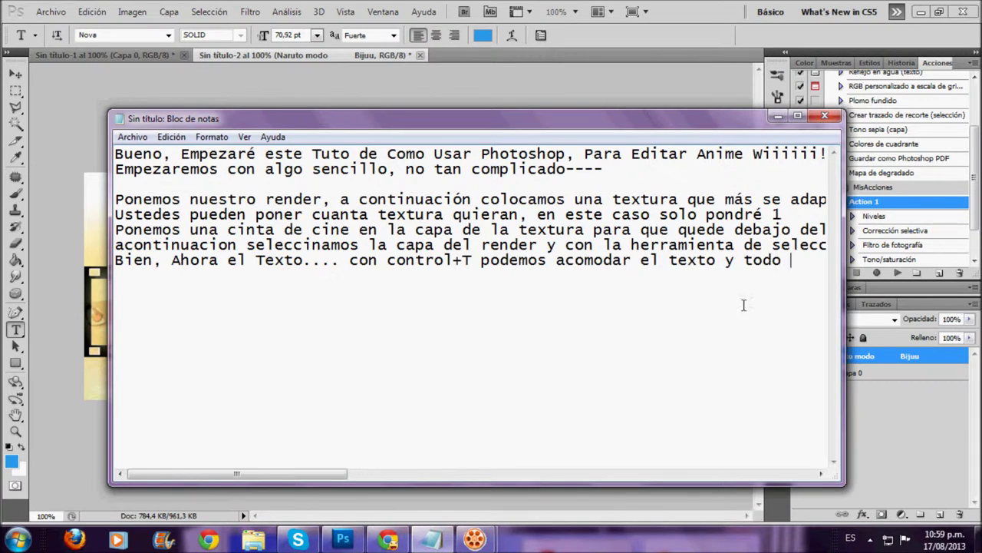
{"action": "type", "text": "lo demas"}
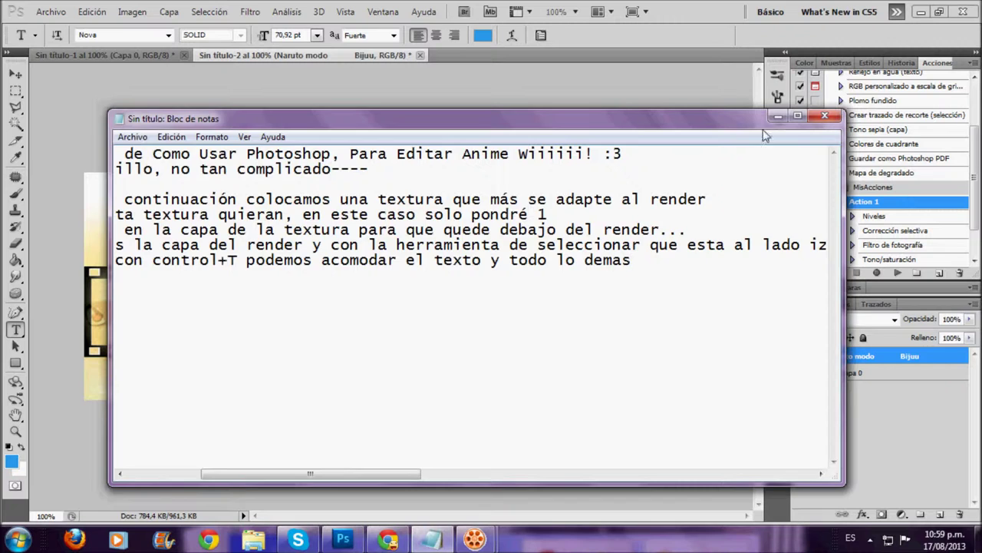
{"action": "left_click", "coordinate": [778, 116]}
- Squash the title to about half height and move it to the banner's lower right
{"action": "key", "text": "ctrl+t"}
{"action": "left_click_drag", "start_coordinate": [515, 358], "coordinate": [537, 332]}
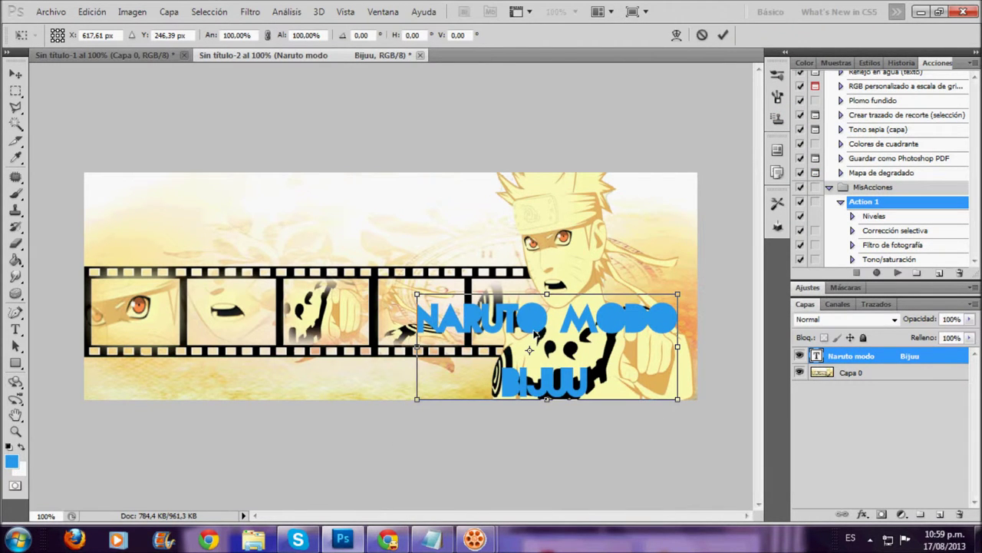
{"action": "left_click_drag", "start_coordinate": [417, 294], "coordinate": [432, 347]}
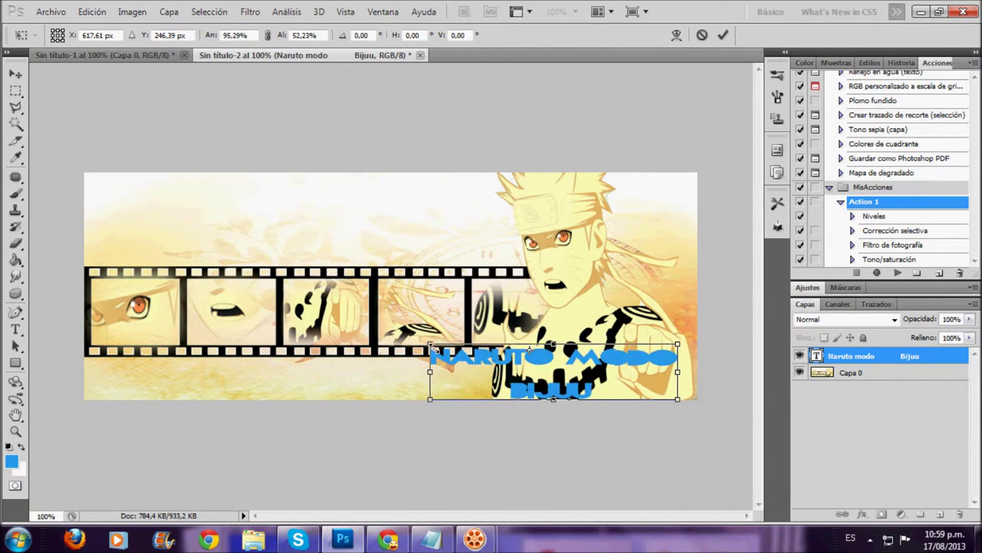
{"action": "mouse_move", "coordinate": [432, 346]}
{"action": "left_mouse_down"}
{"action": "mouse_move", "coordinate": [463, 349]}
{"action": "mouse_move", "coordinate": [449, 343]}
{"action": "left_mouse_up"}
{"action": "key", "text": "Return"}
{"action": "left_click", "coordinate": [950, 362]}
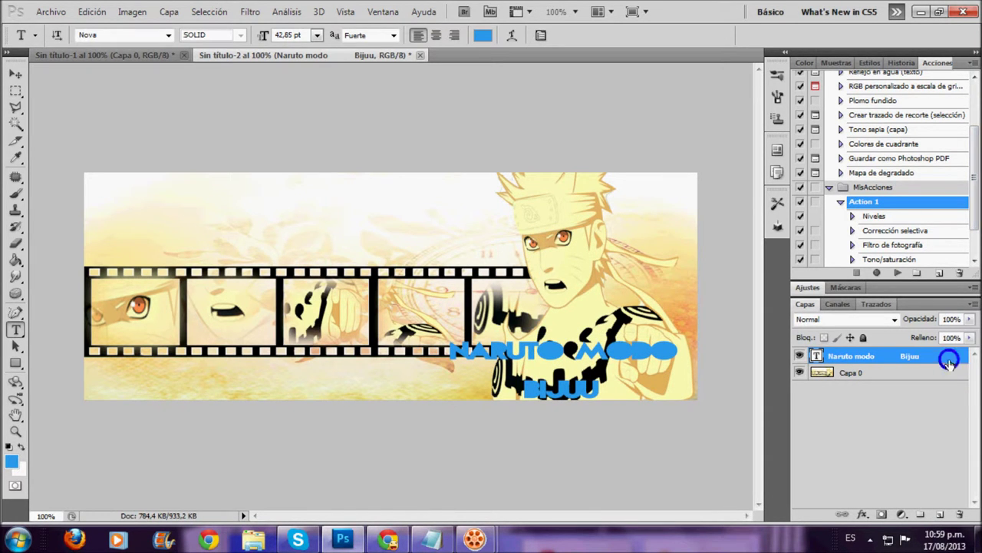
- Give the title layer a yellow Color Overlay and a black Stroke
{"action": "left_click", "coordinate": [612, 349]}
{"action": "left_click", "coordinate": [850, 206]}
{"action": "mouse_move", "coordinate": [686, 352]}
{"action": "left_mouse_down"}
{"action": "mouse_move", "coordinate": [680, 335]}
{"action": "mouse_move", "coordinate": [676, 345]}
{"action": "left_mouse_up"}
{"action": "left_click", "coordinate": [619, 257]}
{"action": "left_click", "coordinate": [618, 213]}
{"action": "left_click", "coordinate": [836, 180]}
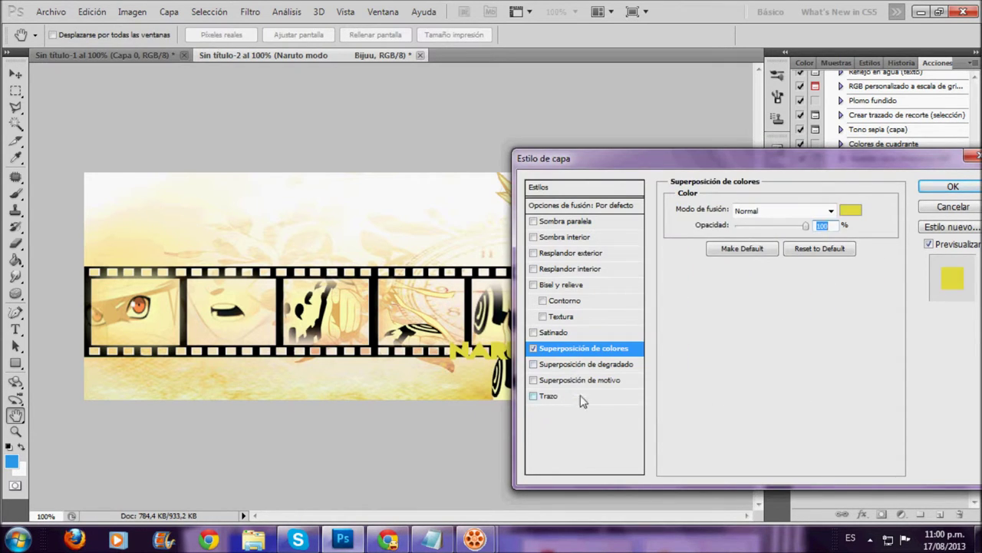
{"action": "left_click", "coordinate": [581, 397]}
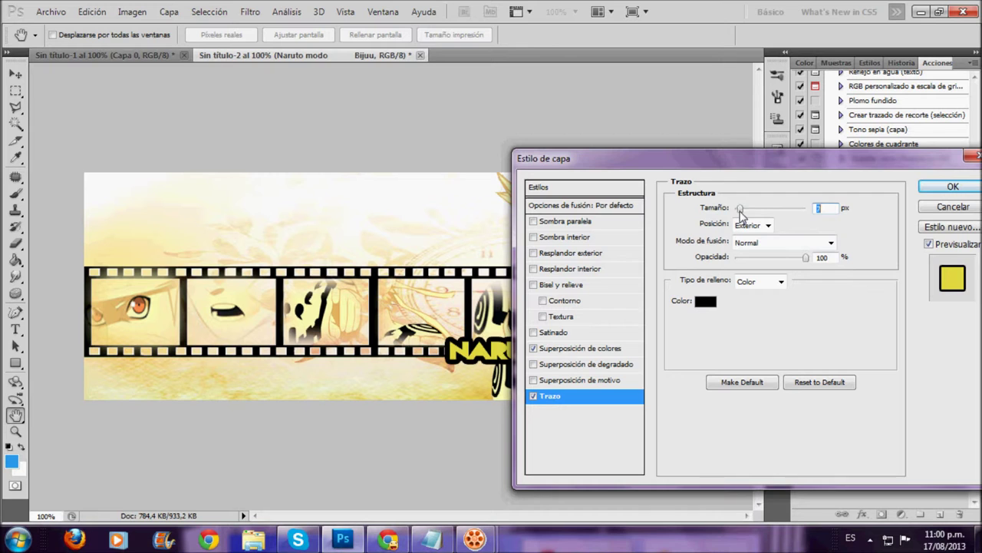
{"action": "left_click", "coordinate": [952, 186]}
- Flatten the image and convert the background into the layer Capa 0
{"action": "right_click", "coordinate": [861, 415]}
{"action": "left_click", "coordinate": [819, 402]}
{"action": "double_click", "coordinate": [875, 355]}
{"action": "key", "text": "Return"}
{"action": "left_click", "coordinate": [51, 12]}
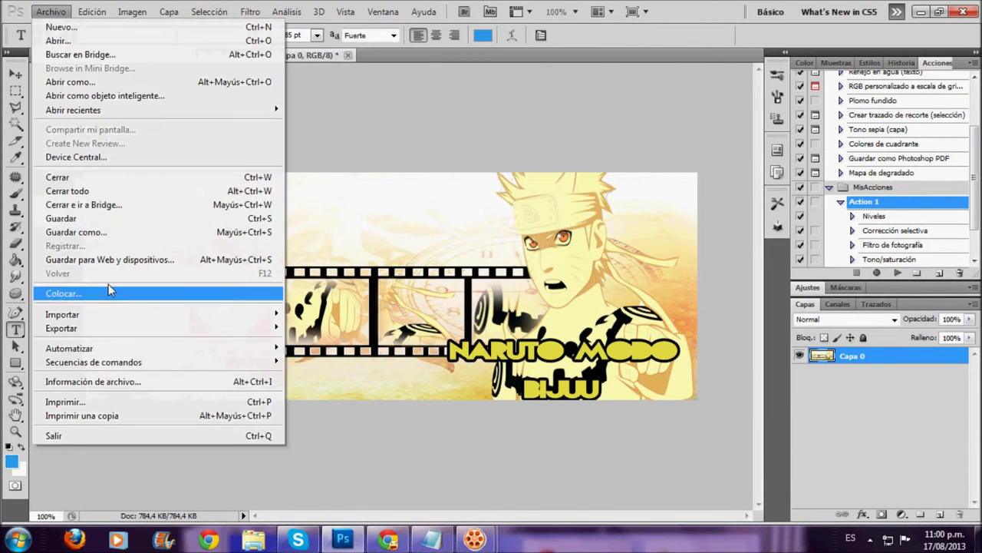
- Place the sparkle-lights image stretched over the whole banner in Sobreexponer color blend mode
{"action": "left_click", "coordinate": [109, 285]}
{"action": "left_click_drag", "start_coordinate": [971, 85], "coordinate": [971, 162]}
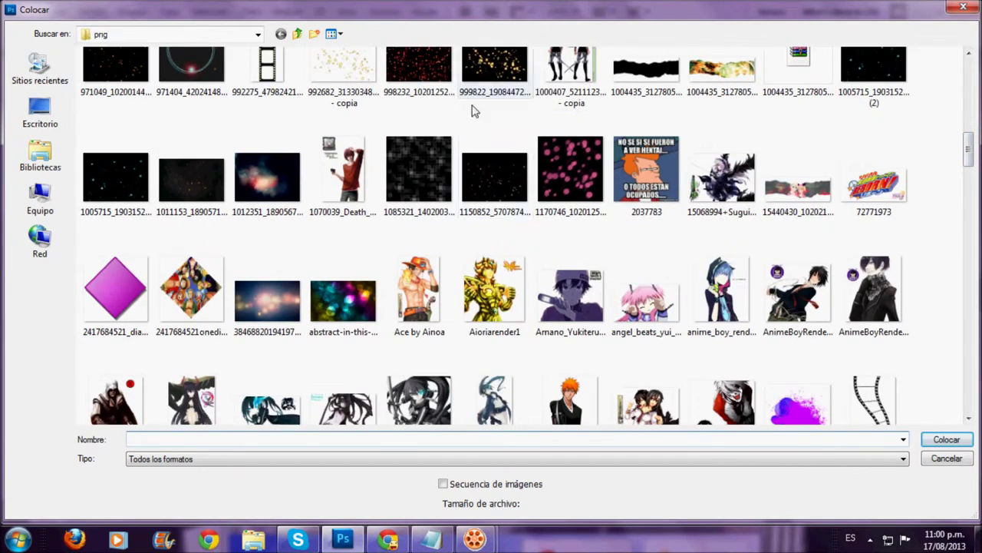
{"action": "double_click", "coordinate": [499, 180]}
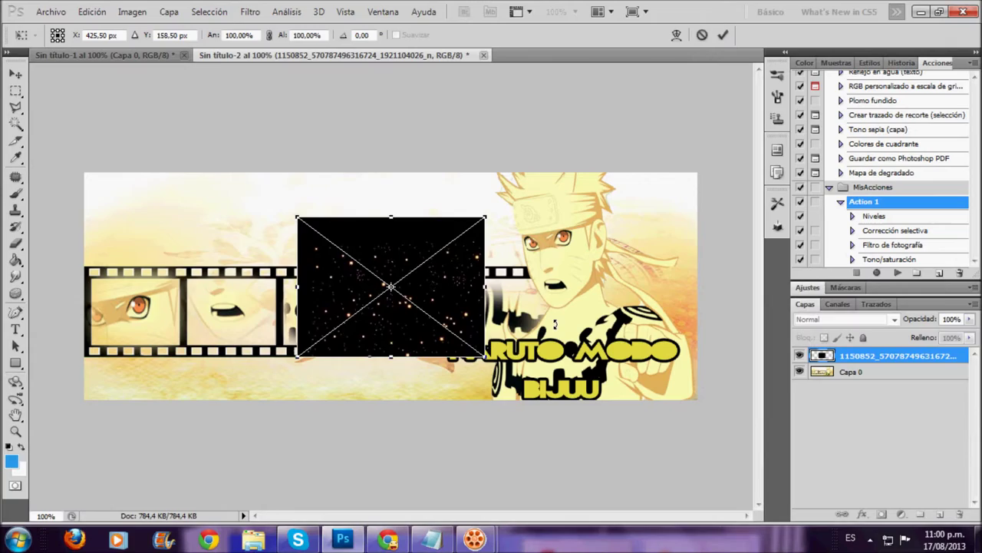
{"action": "left_click_drag", "start_coordinate": [391, 287], "coordinate": [142, 200]}
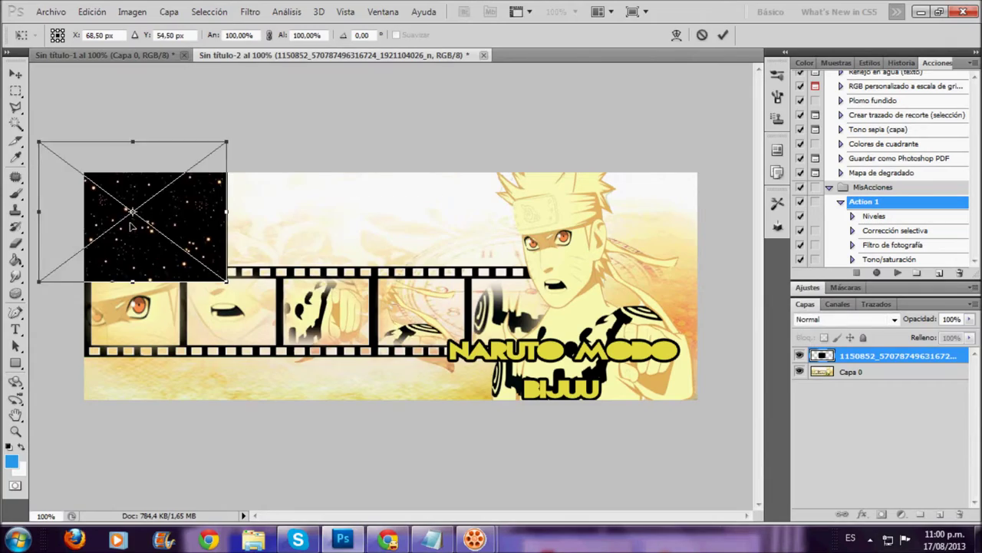
{"action": "left_click_drag", "start_coordinate": [228, 279], "coordinate": [702, 406]}
{"action": "key", "text": "Return"}
{"action": "key", "text": "t"}
{"action": "left_click", "coordinate": [845, 319]}
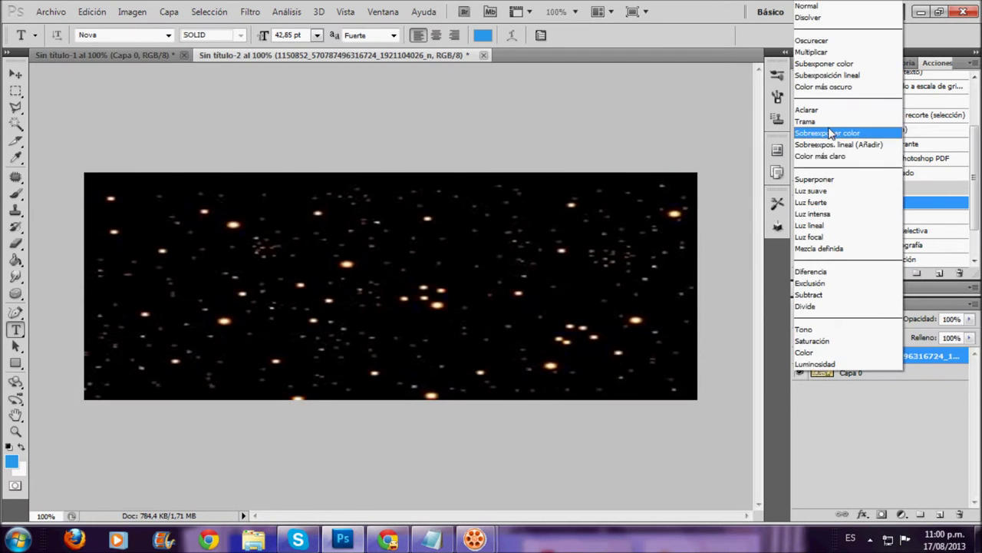
{"action": "left_click", "coordinate": [821, 131]}
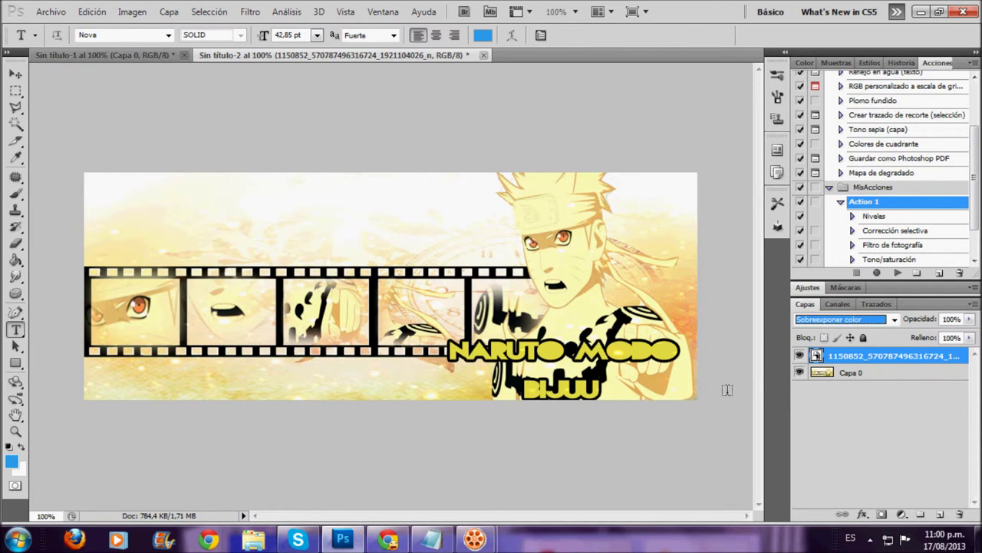
- Start a new notes line about the light texture blend mode
{"action": "left_click", "coordinate": [430, 540]}
{"action": "key", "text": "Return"}
{"action": "type", "text": "le ponemos un textura de luce sen modo trama,aclarar o sobre exponer color!"}
{"action": "type", "text": "Espero que les haya Gustado, Despues les traigo otro"}
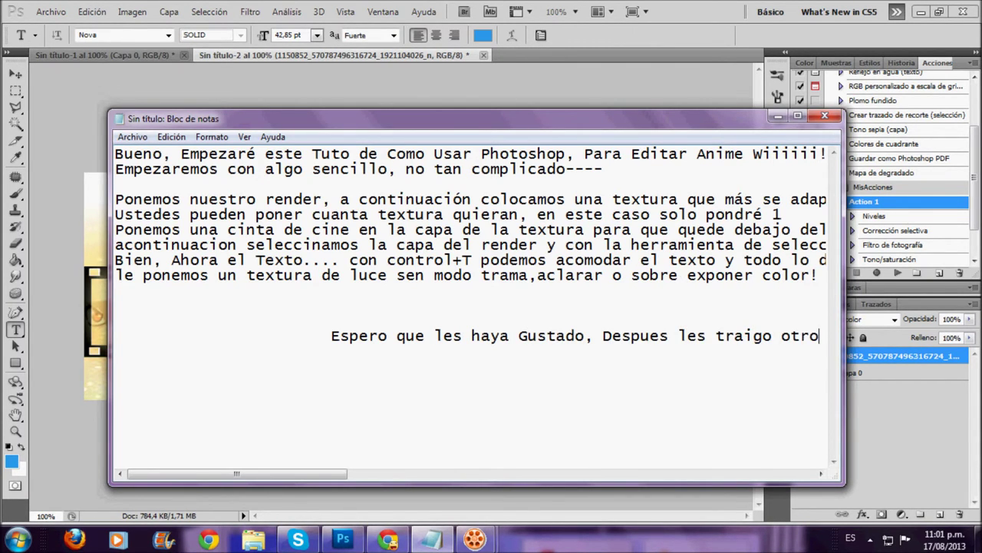
- Continue typing the closing farewell line in the Notepad tutorial notes
{"action": "type", "text": "t"}
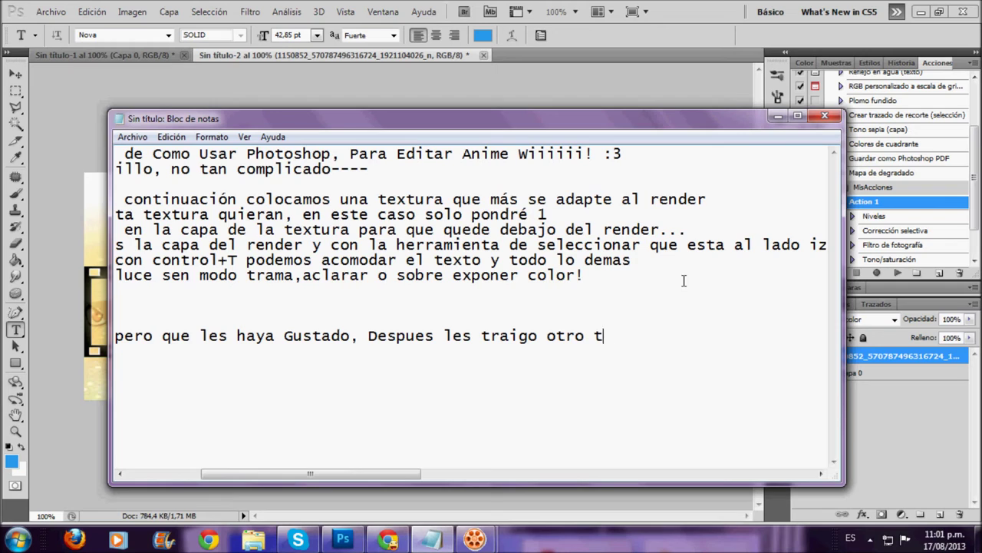